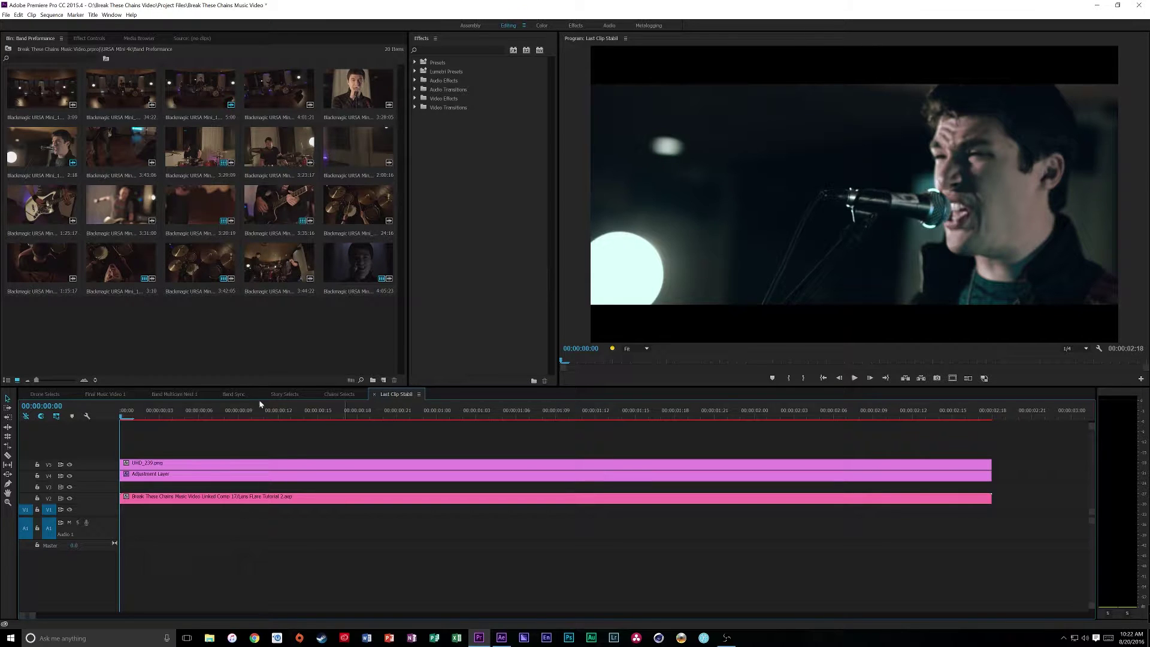
Scrub and play through the singer clip in Premiere Pro, toggling the letterbox overlay track off and on
drag(134, 411, 159, 415)
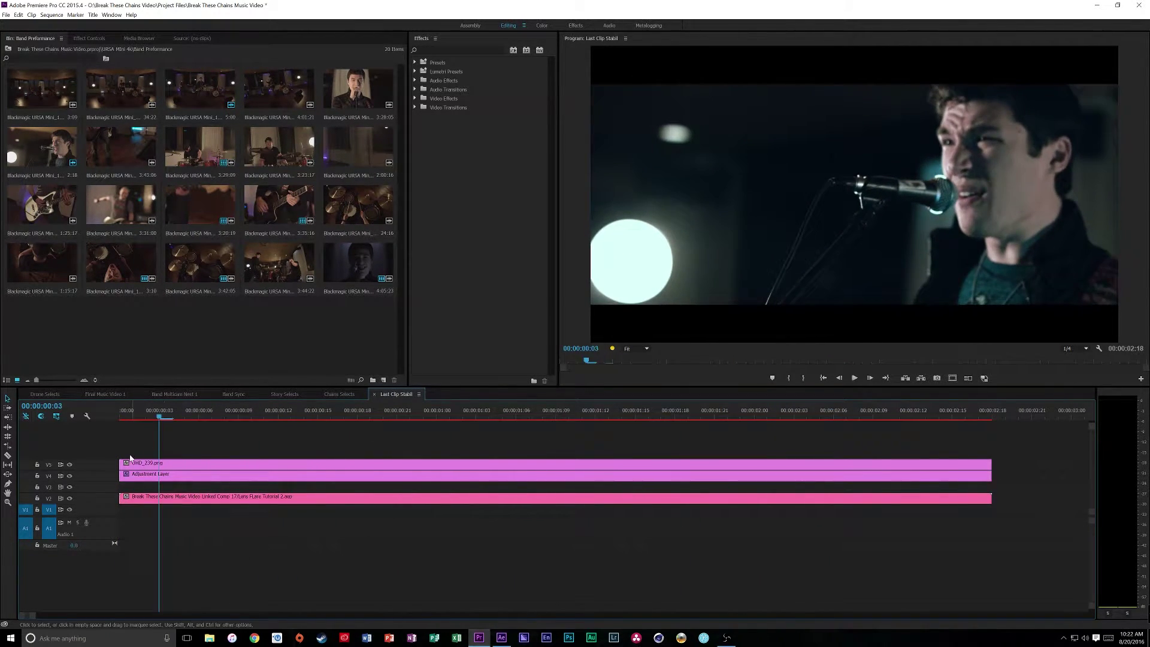
click(70, 465)
click(69, 465)
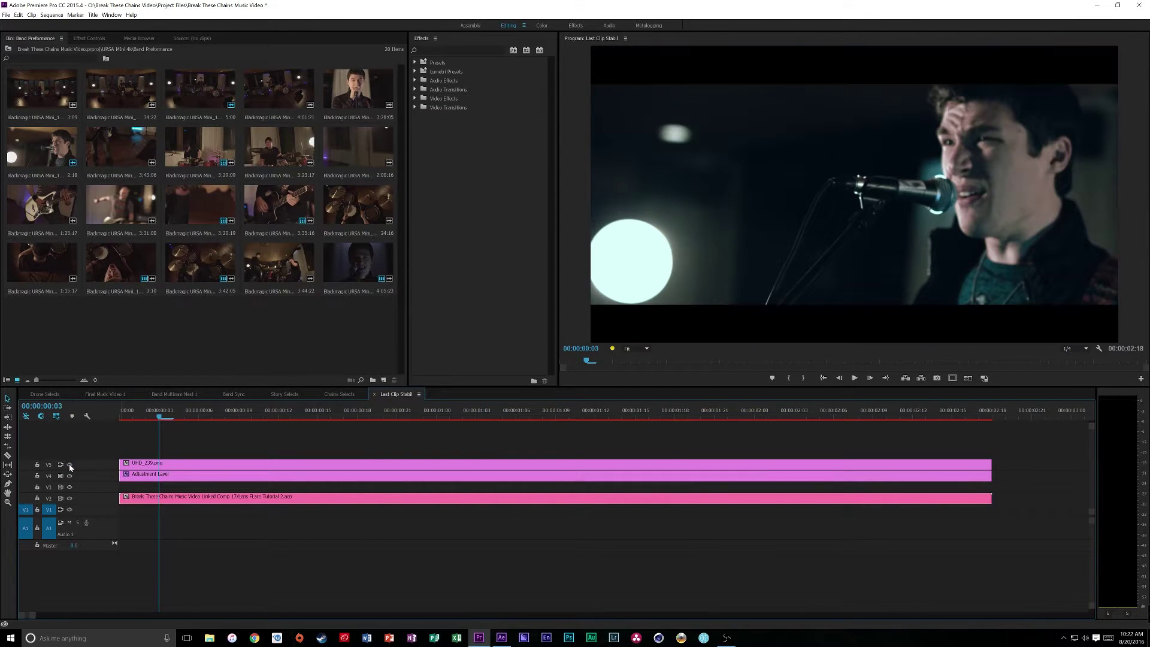
drag(159, 416, 110, 424)
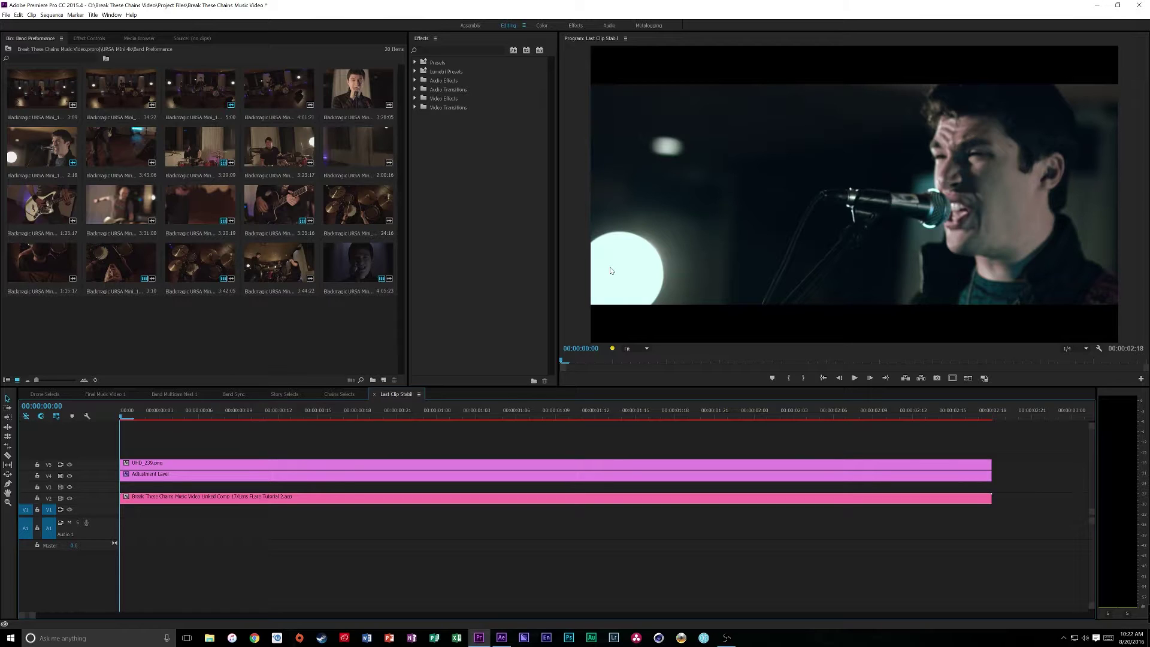
key(space)
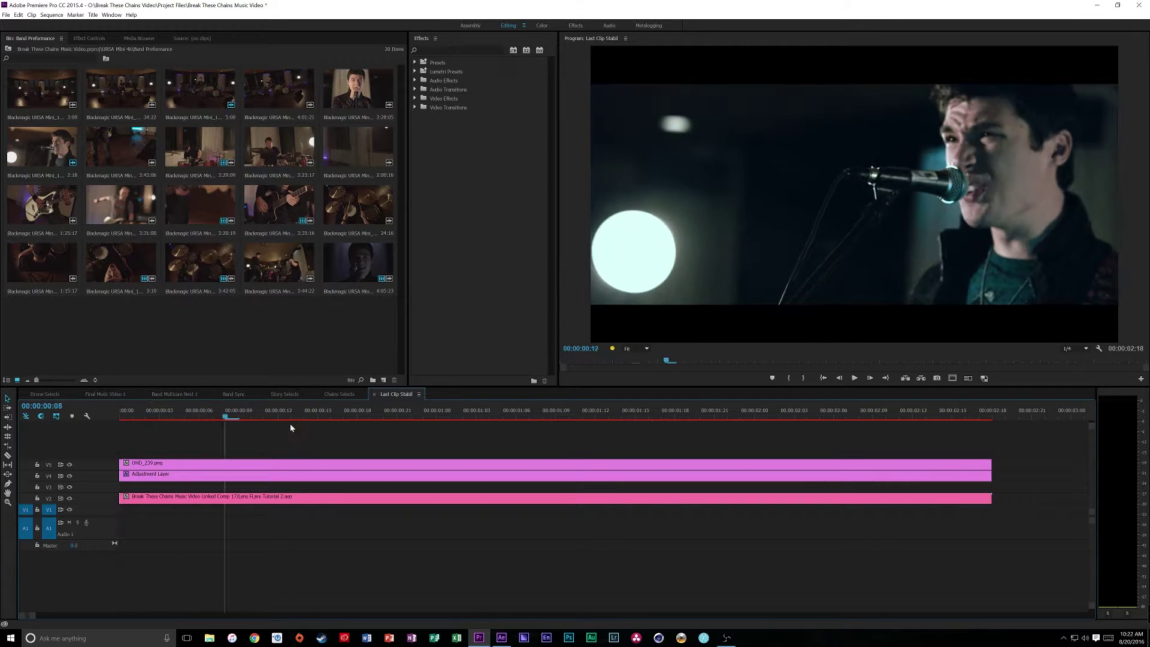
drag(290, 423, 130, 457)
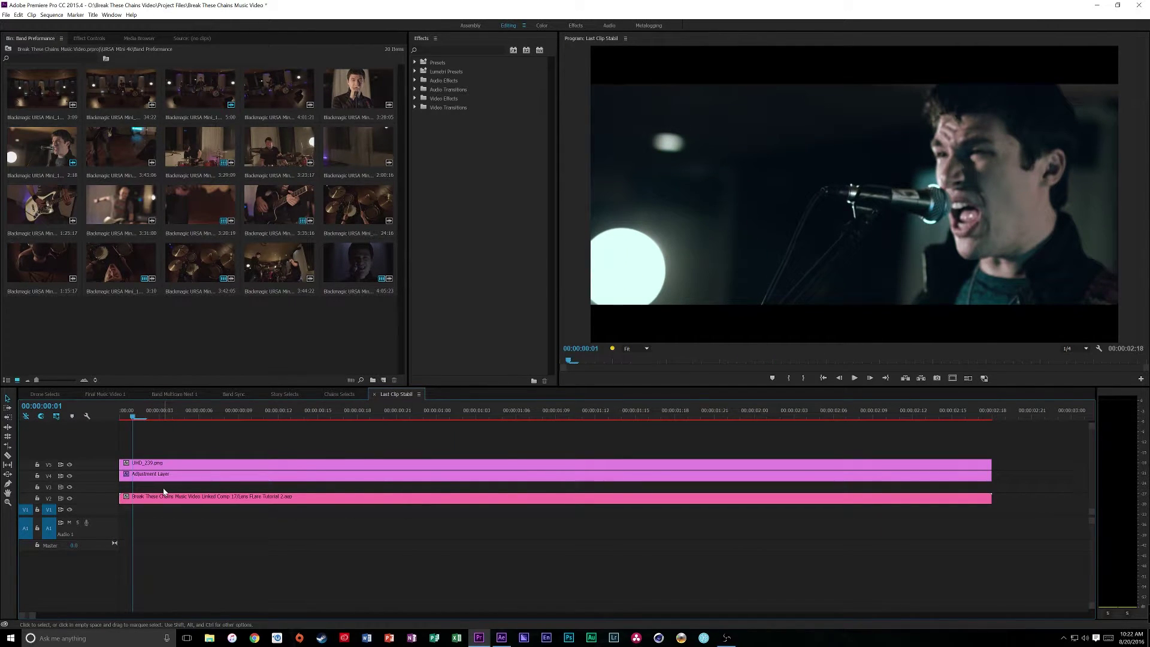
Select the singer clip on V1, check its context menu, then switch to After Effects
click(177, 496)
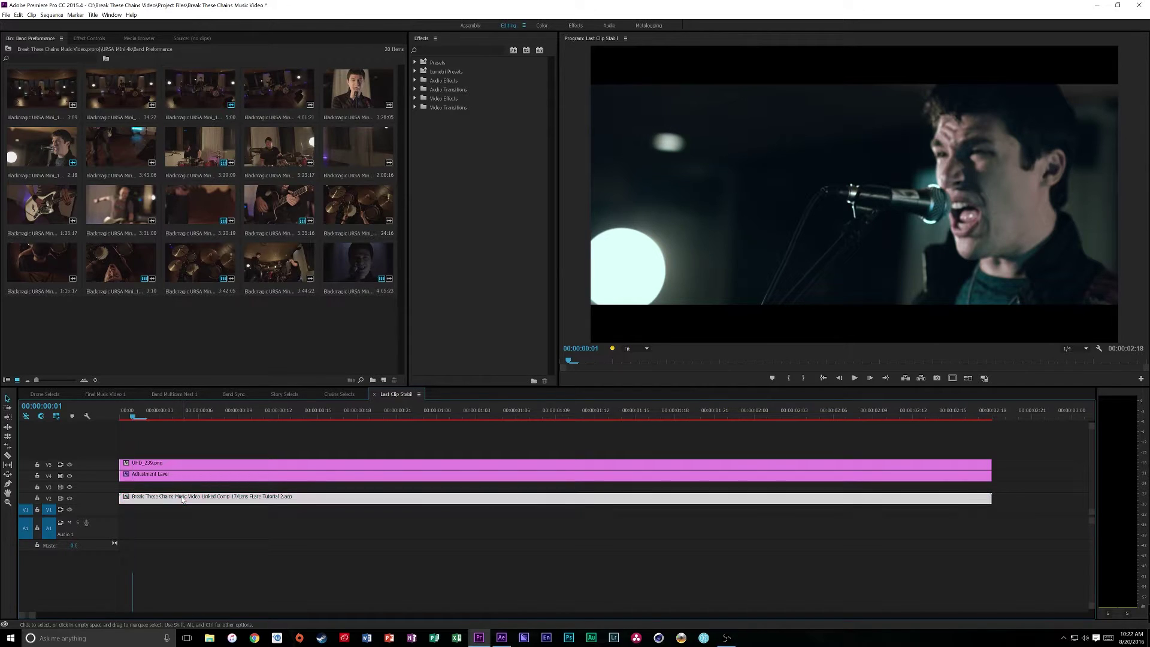
right_click(180, 497)
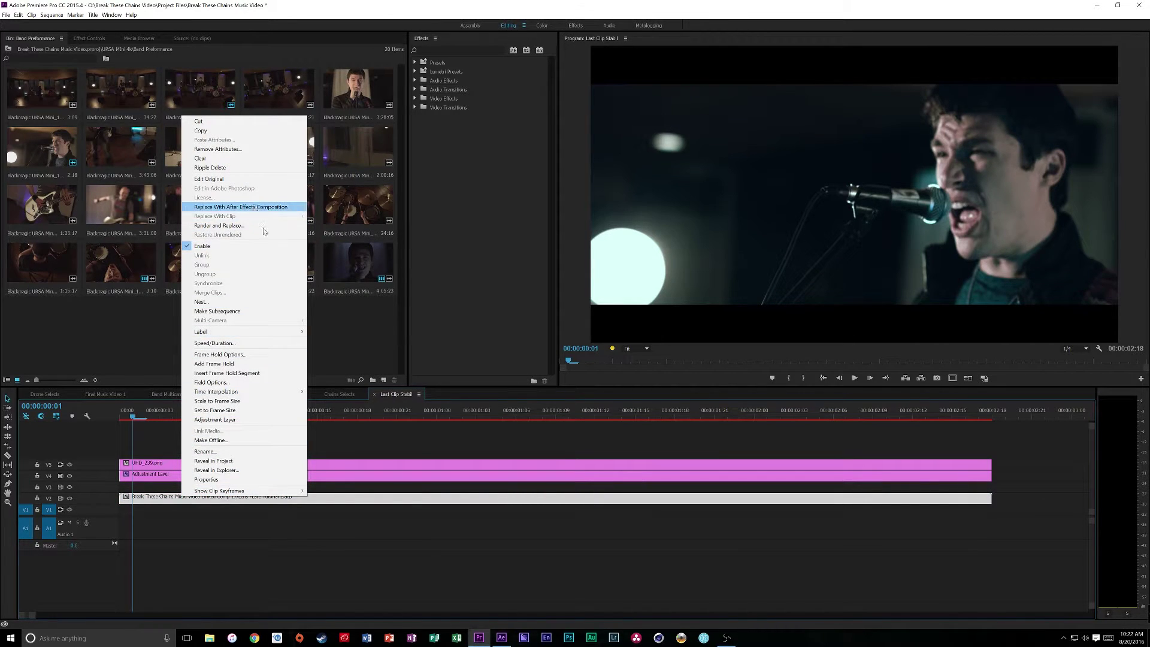
click(372, 433)
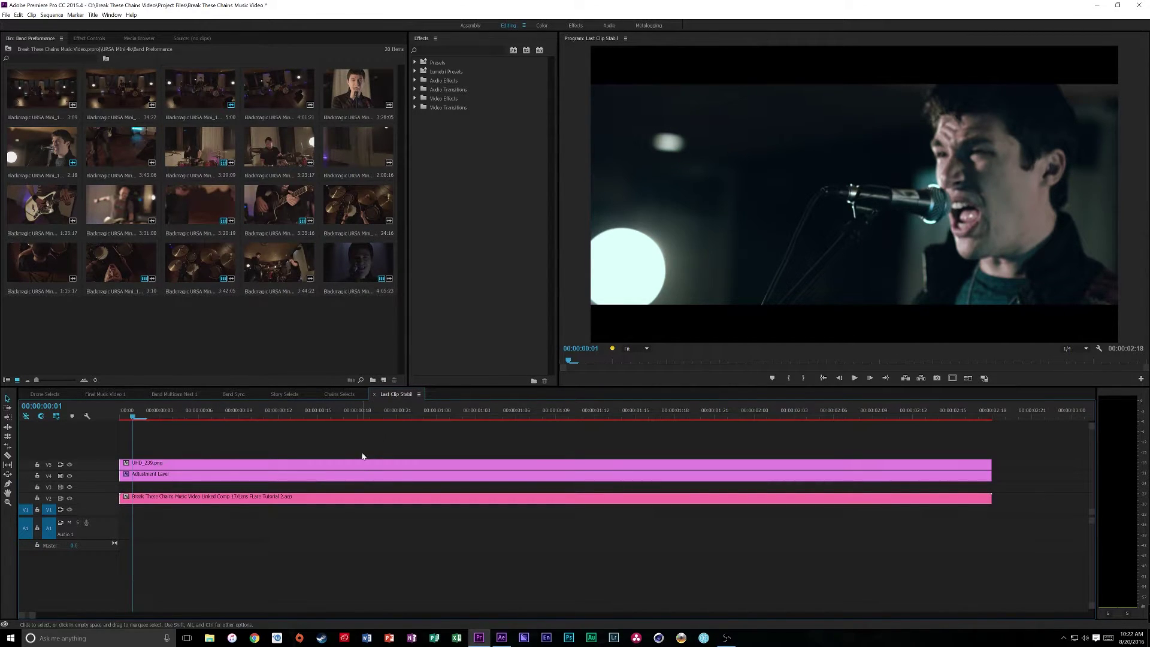
key(alt+Tab)
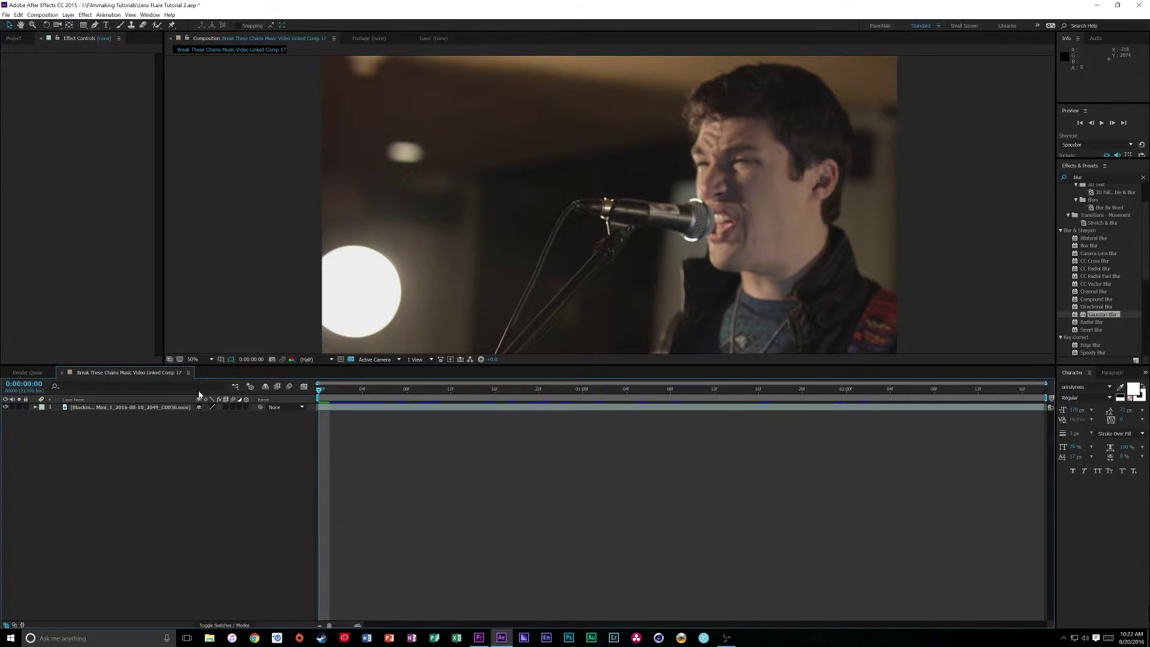
Duplicate the singer footage layer with Ctrl+D and start pre-composing the top copy
click(153, 407)
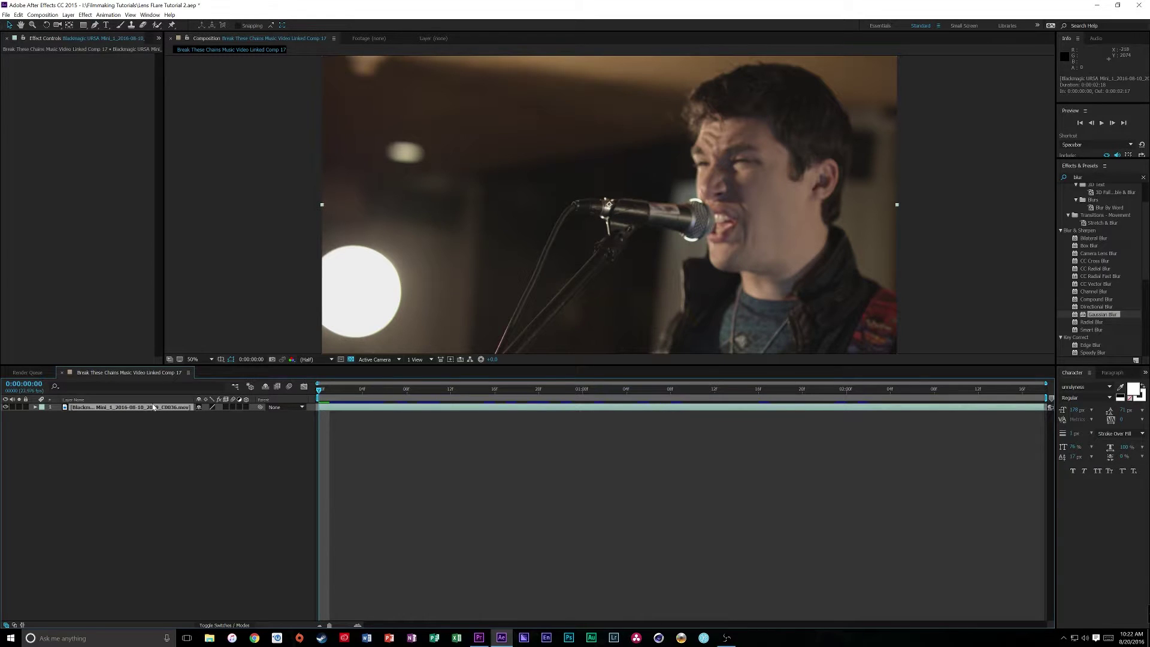
key(ctrl+d)
right_click(135, 413)
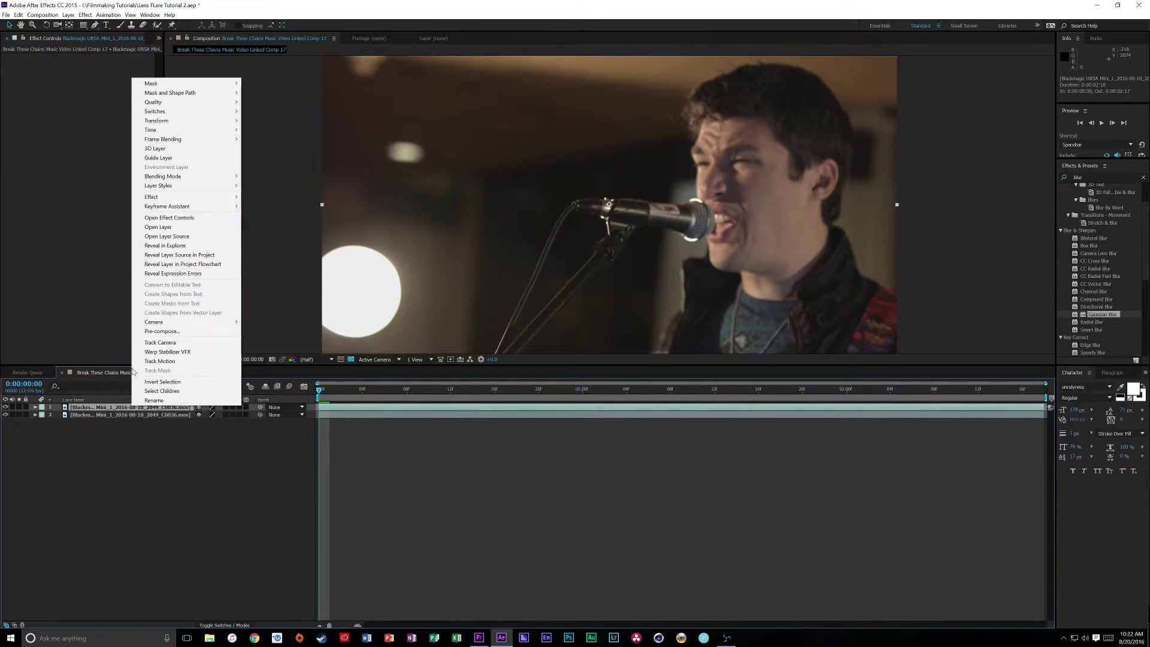
click(161, 332)
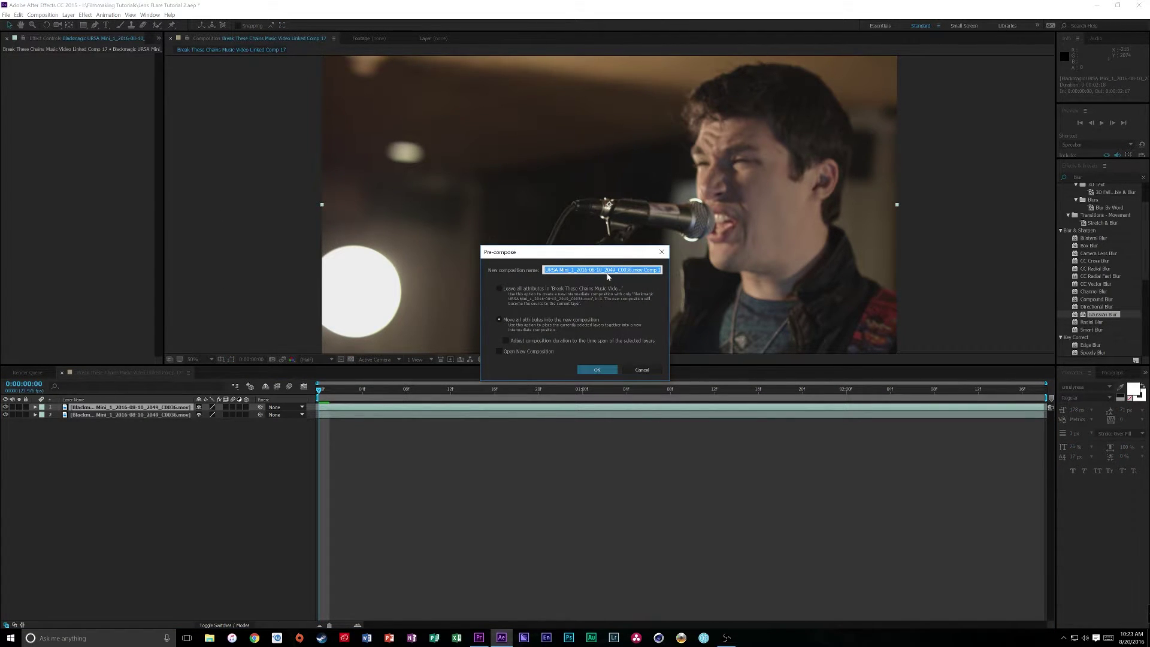
Name the precomp 'Luma Matte', open it and preview the matte footage
text(Luma Matte)
key(Return)
key(g)
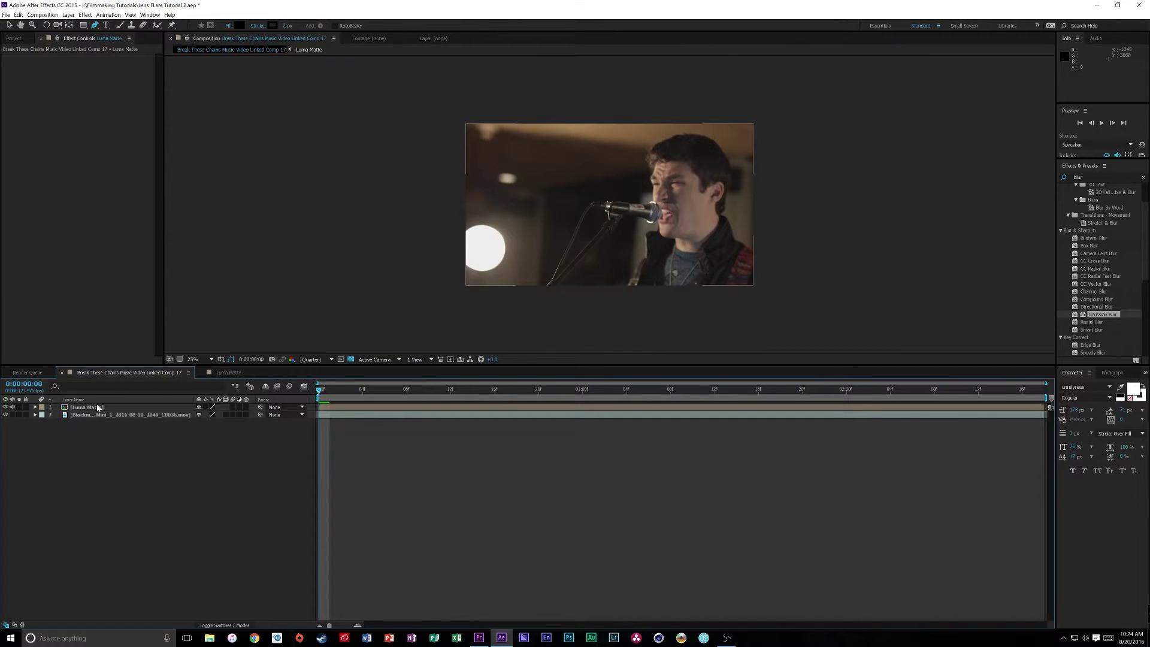
double_click(100, 408)
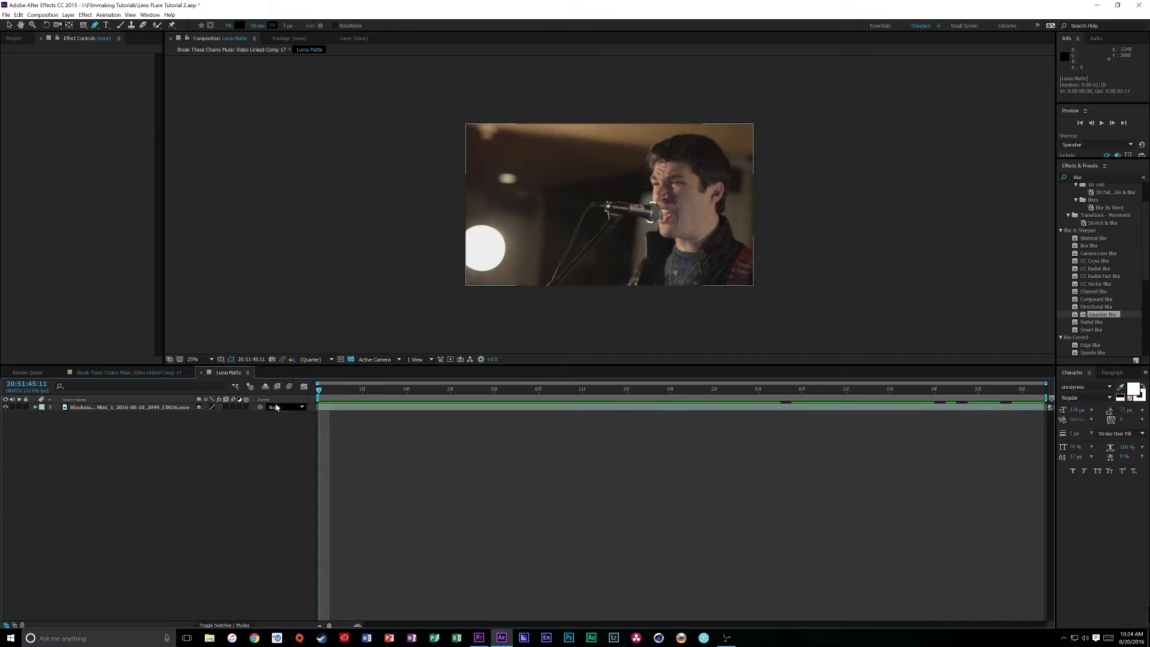
key(space)
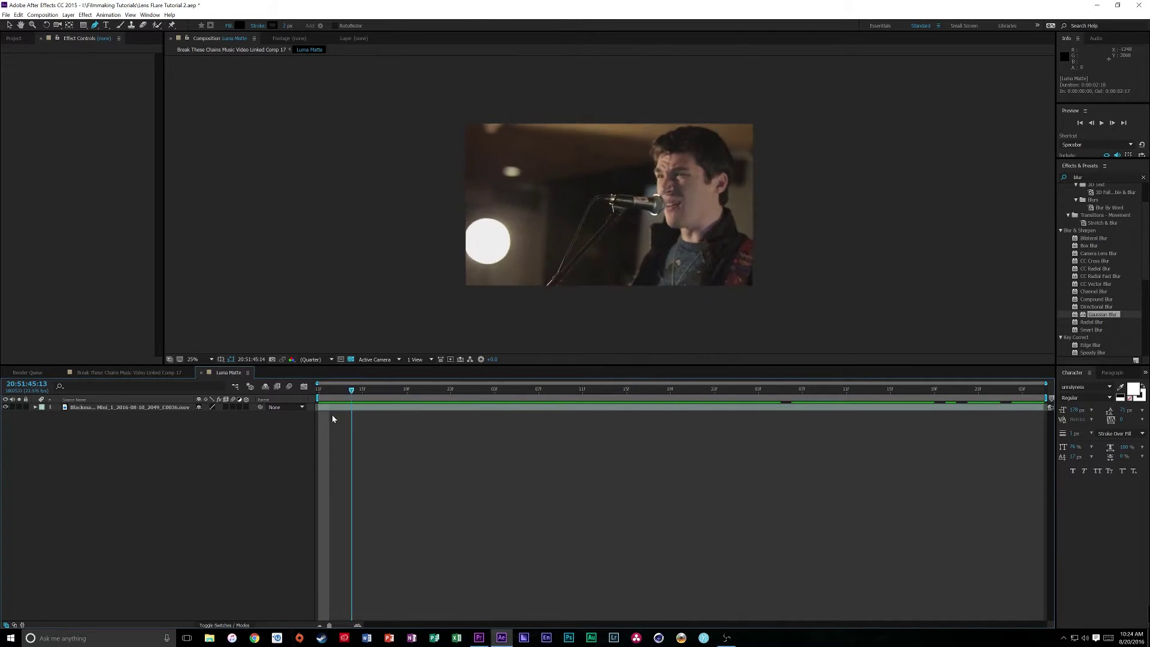
key(space)
Add Hue/Saturation to the matte footage and drop saturation to -100
key(ctrl+a)
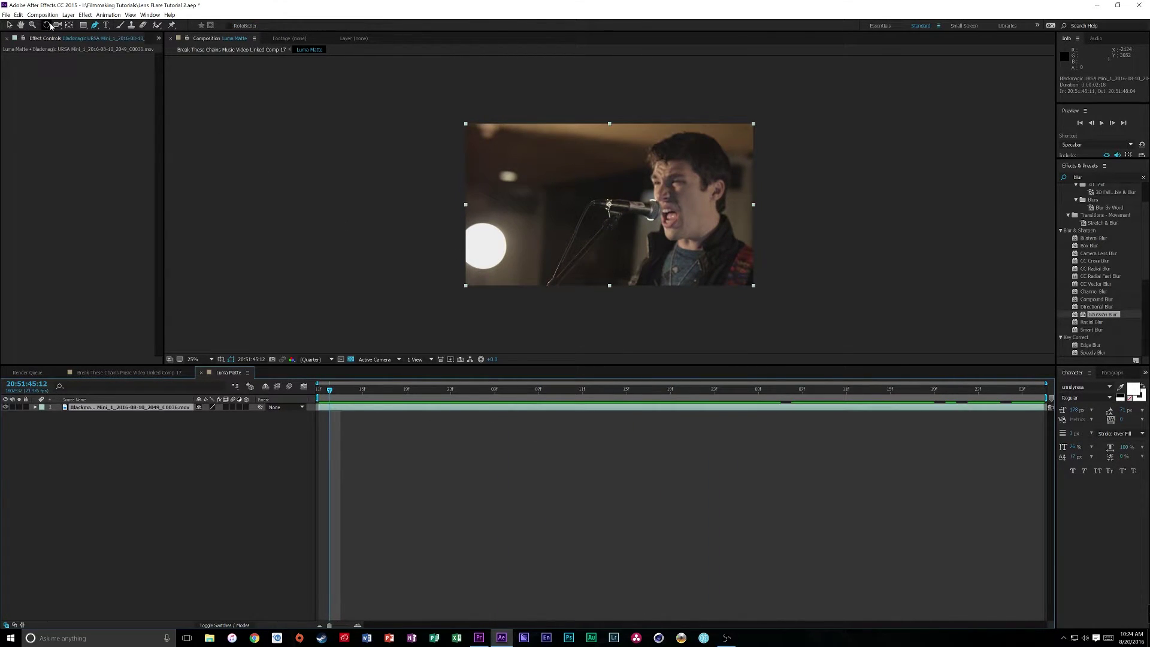
click(85, 15)
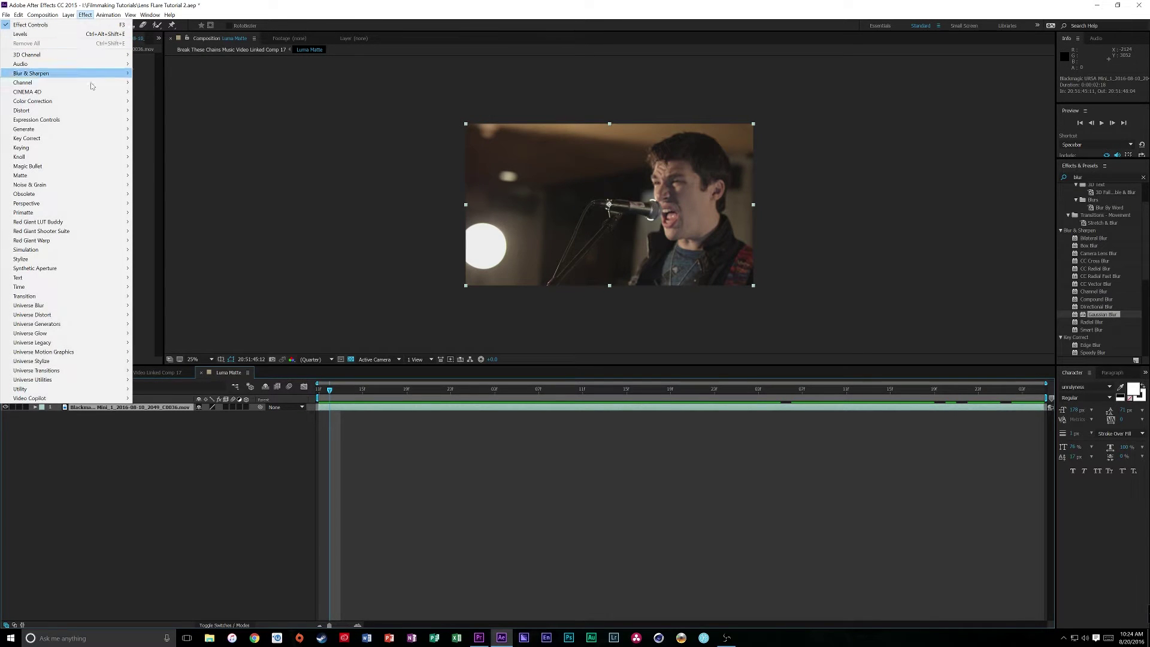
mouse_move(103, 105)
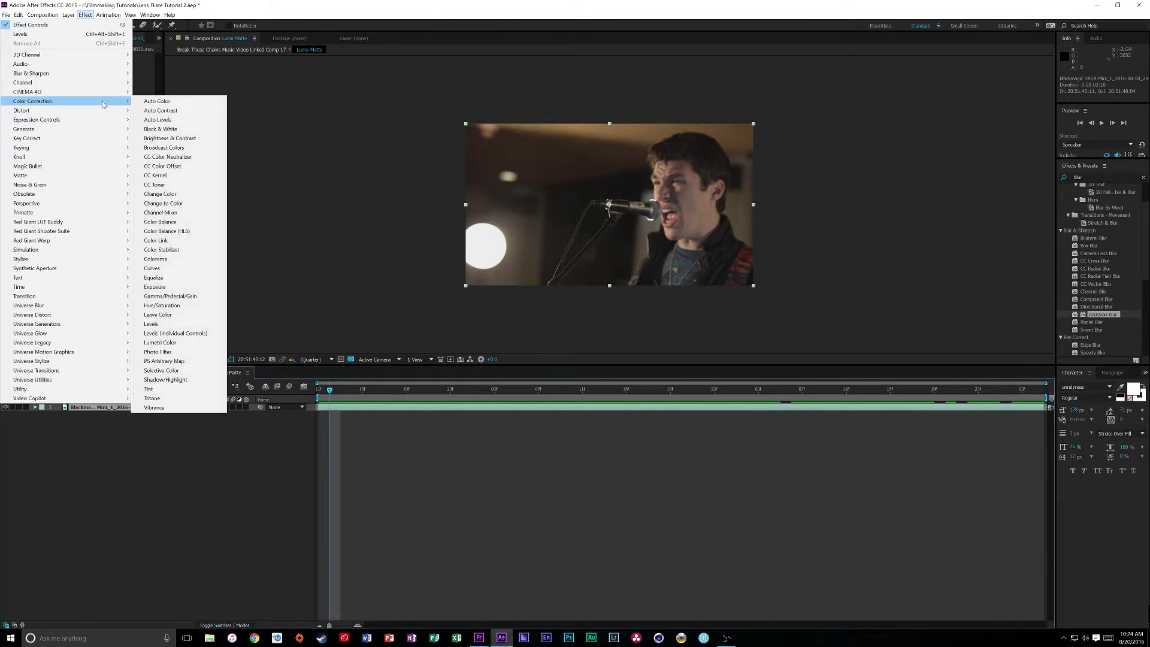
click(162, 306)
click(86, 145)
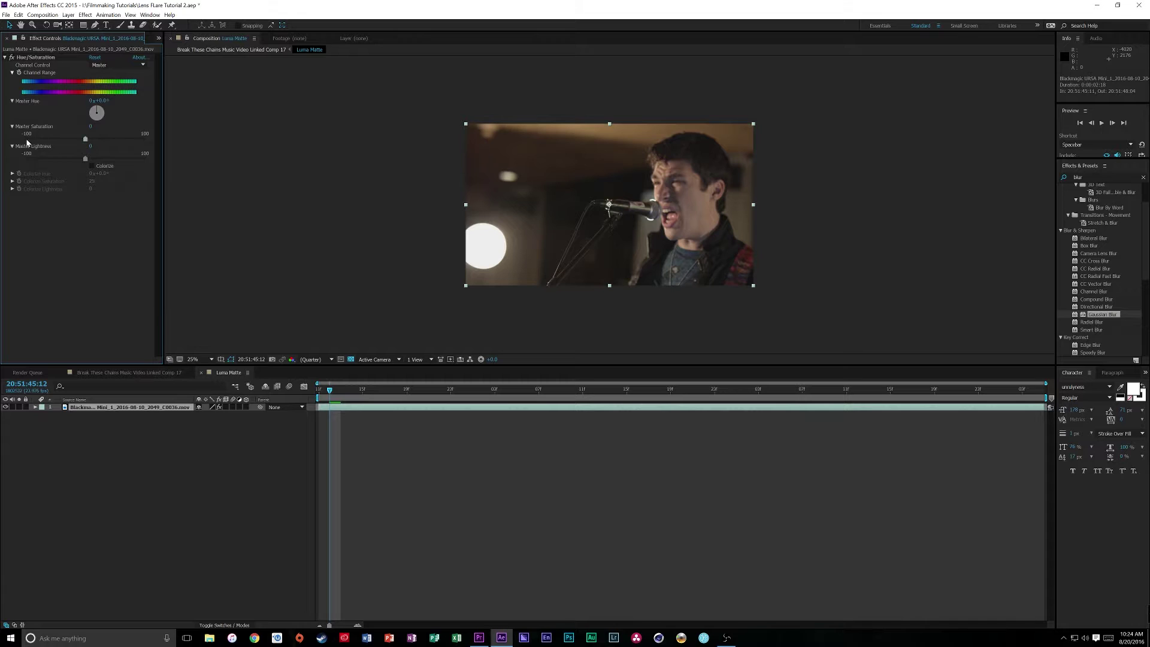
drag(85, 138, 1, 136)
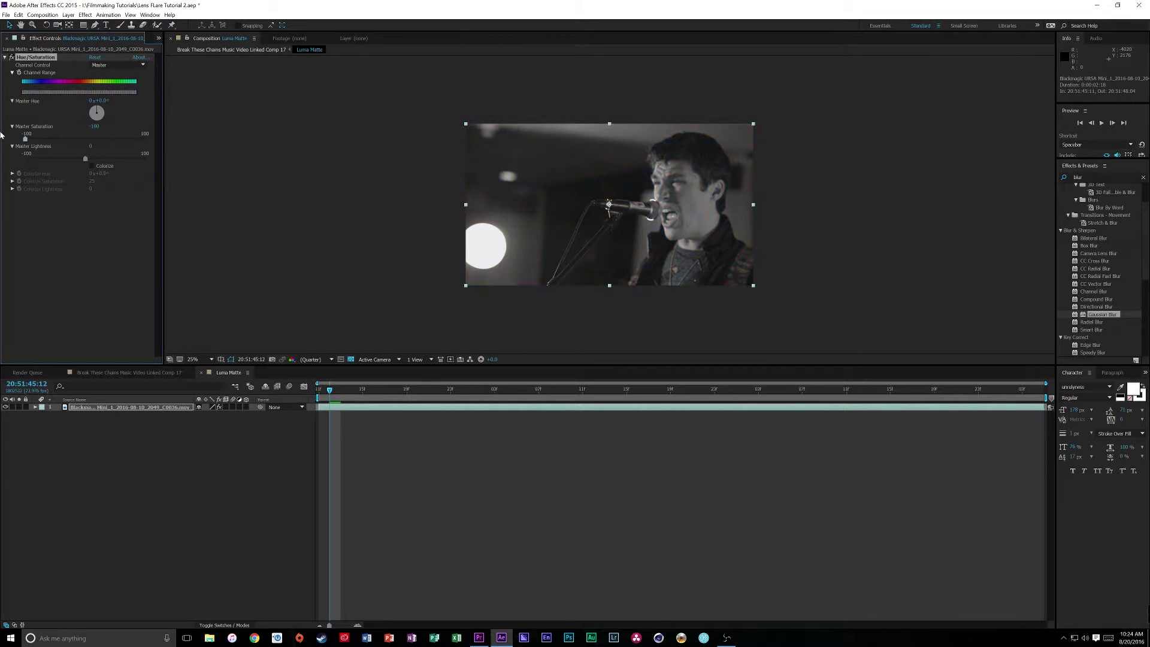
Add Levels with input black 206 and input white 213 so only the light stays white
click(85, 14)
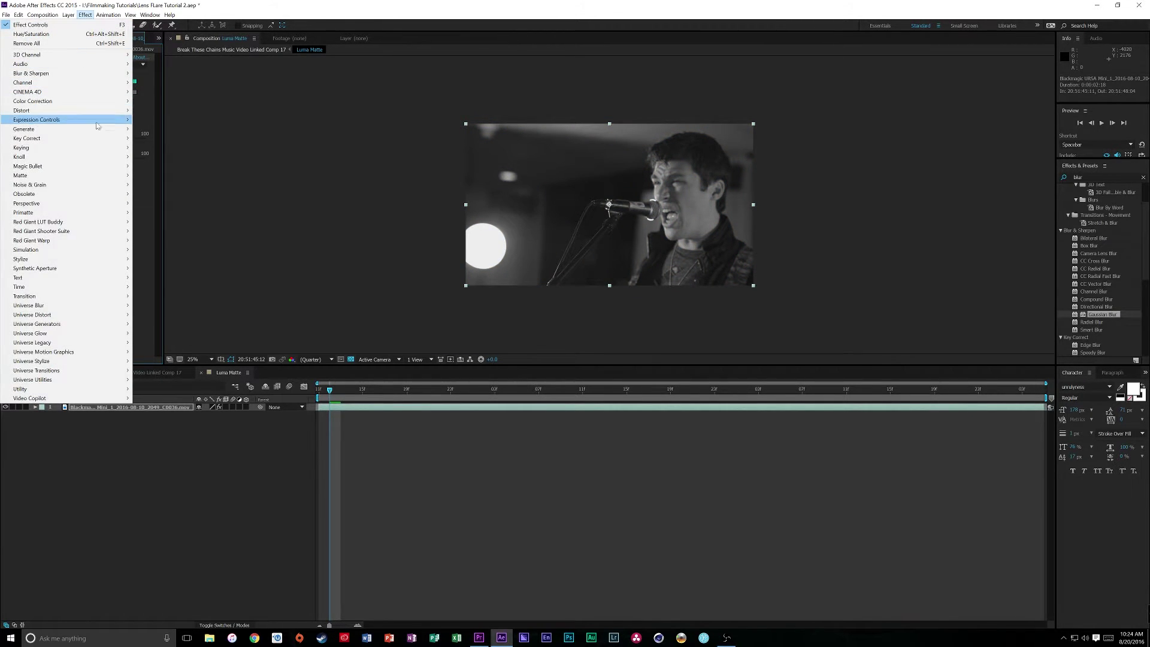
mouse_move(100, 105)
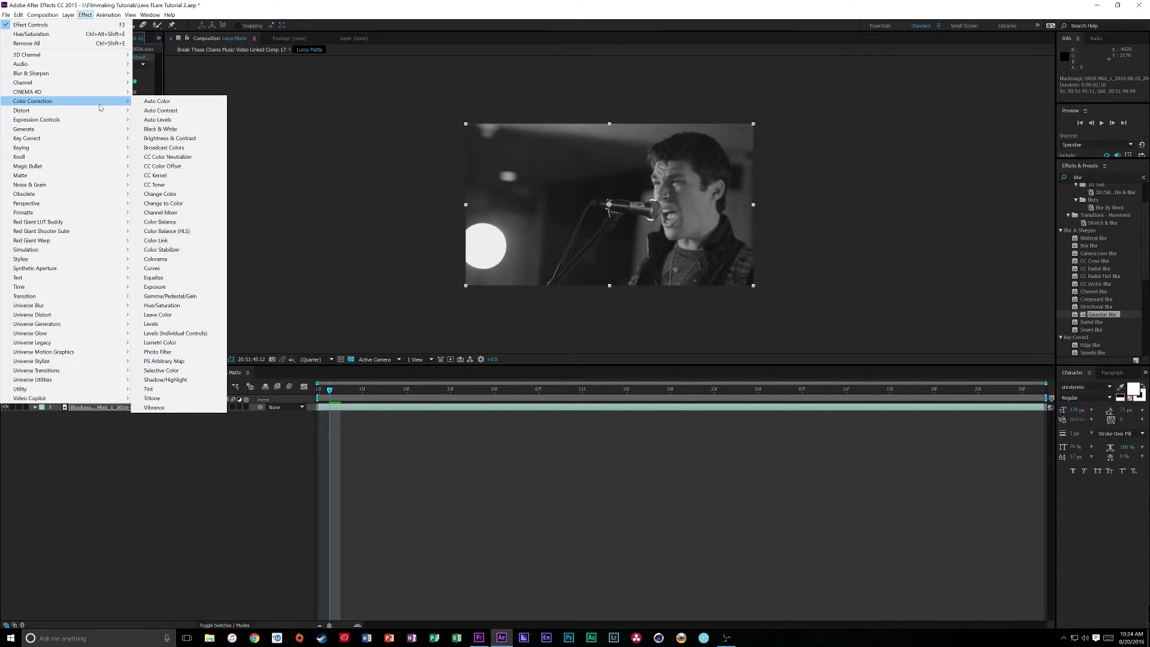
click(165, 324)
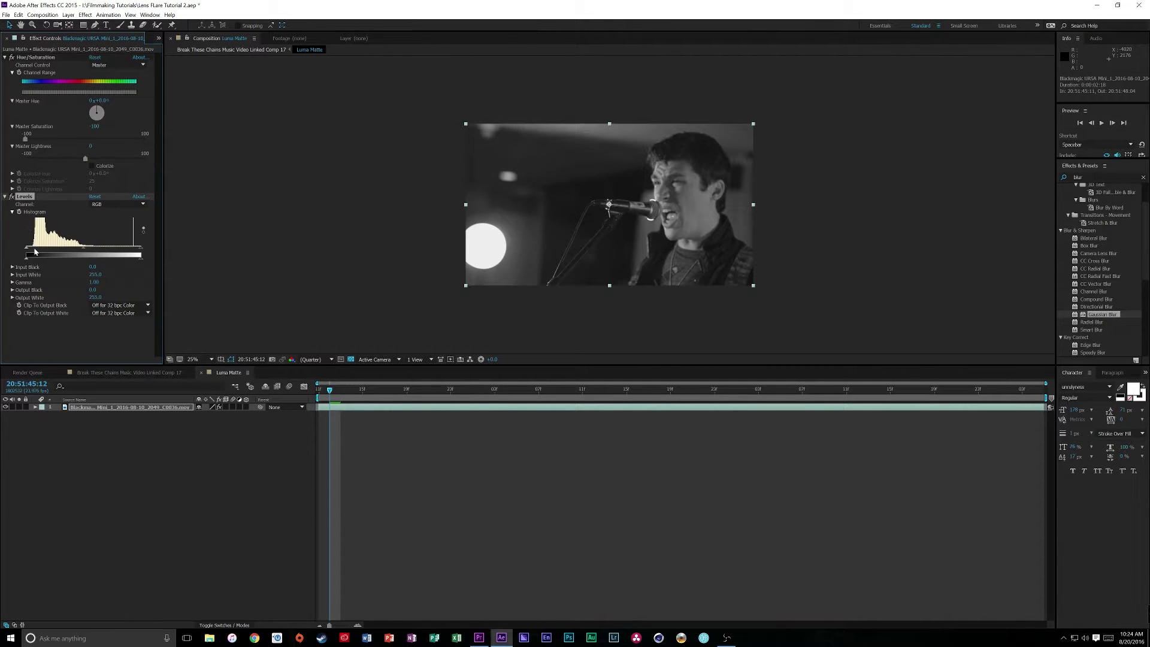
drag(27, 250, 119, 246)
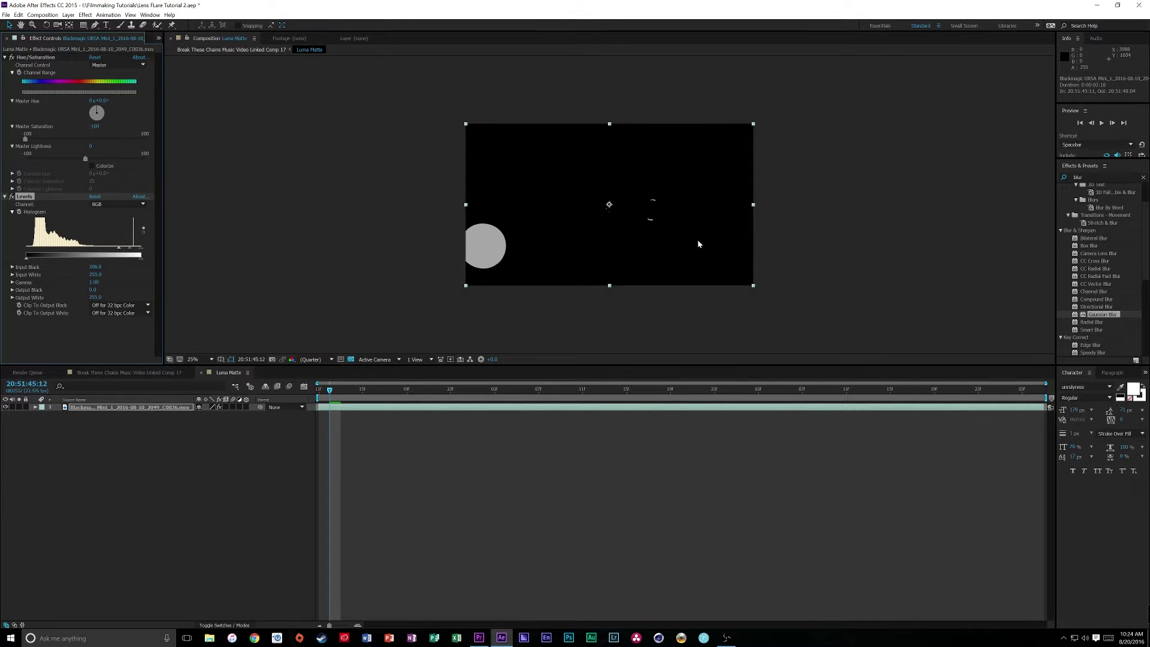
drag(141, 254, 123, 252)
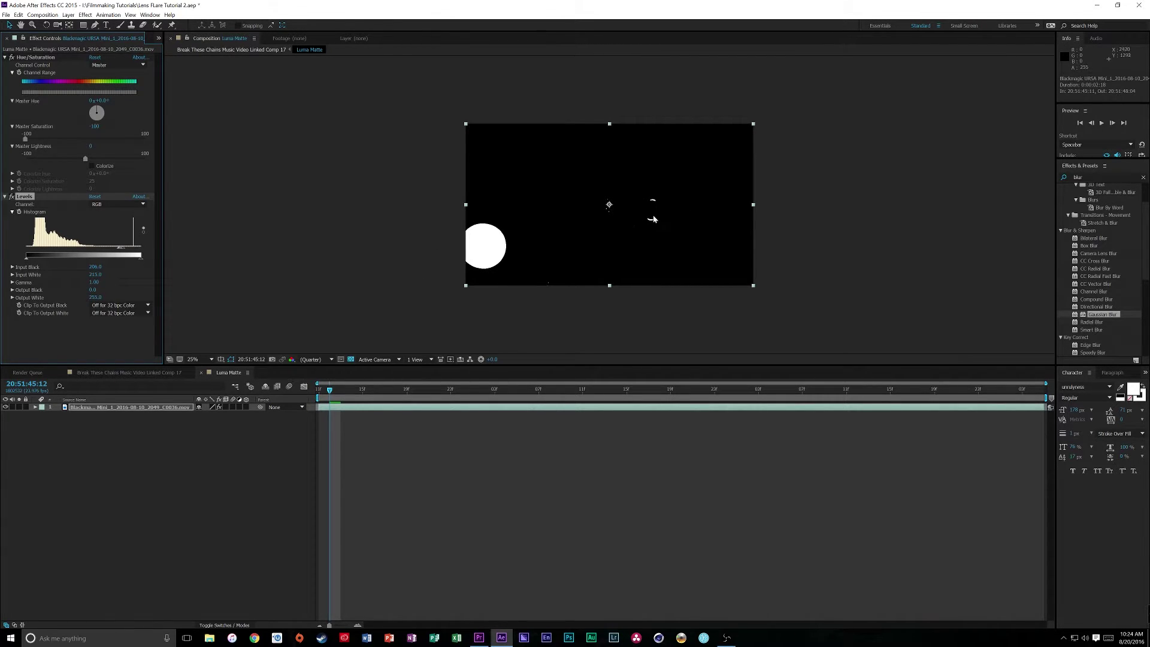
Draw a closed four-point mask around the bright light and scrub the clip to check it
click(95, 27)
click(447, 180)
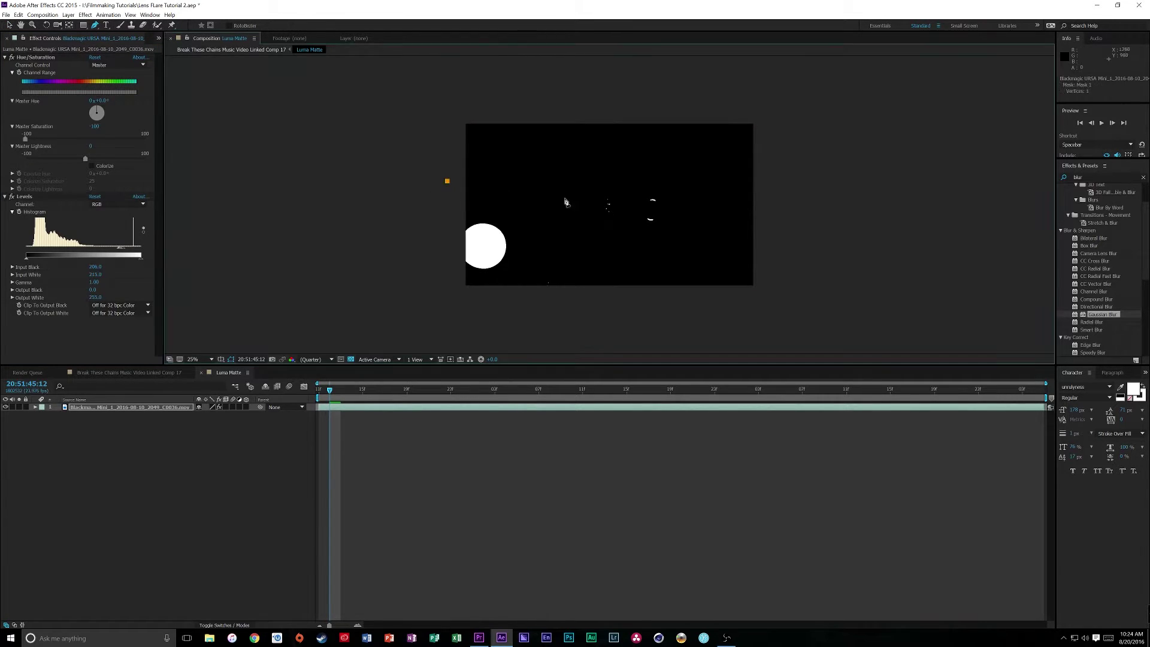
click(573, 196)
click(554, 302)
click(405, 304)
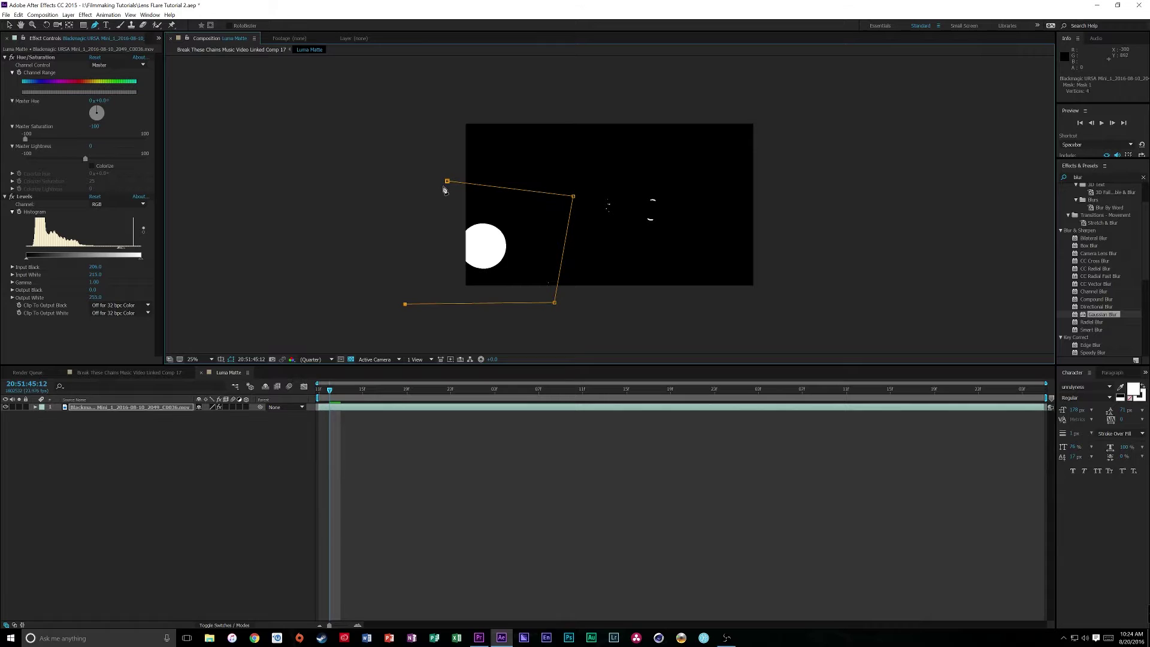
click(447, 180)
click(316, 397)
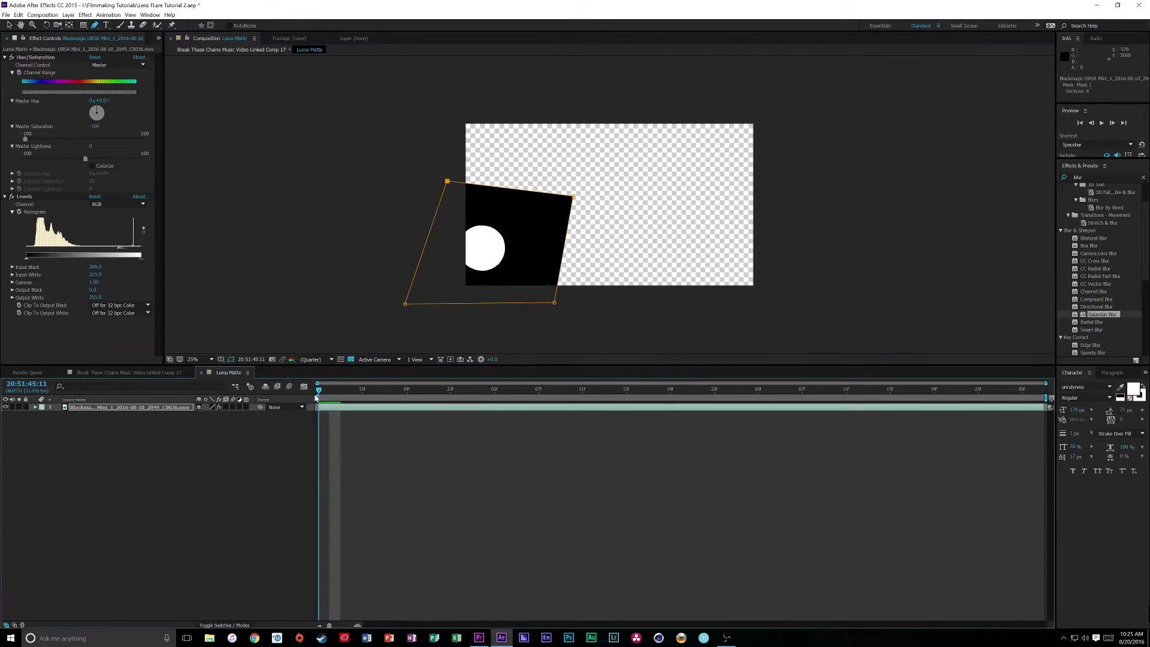
drag(316, 397, 1033, 399)
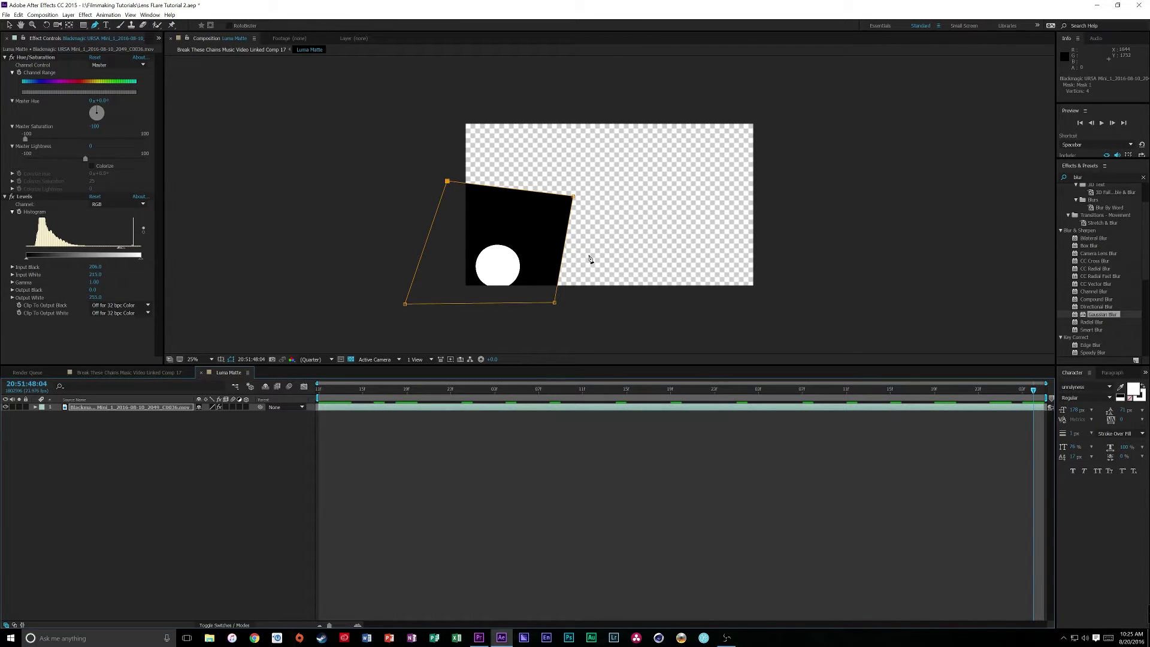
click(299, 470)
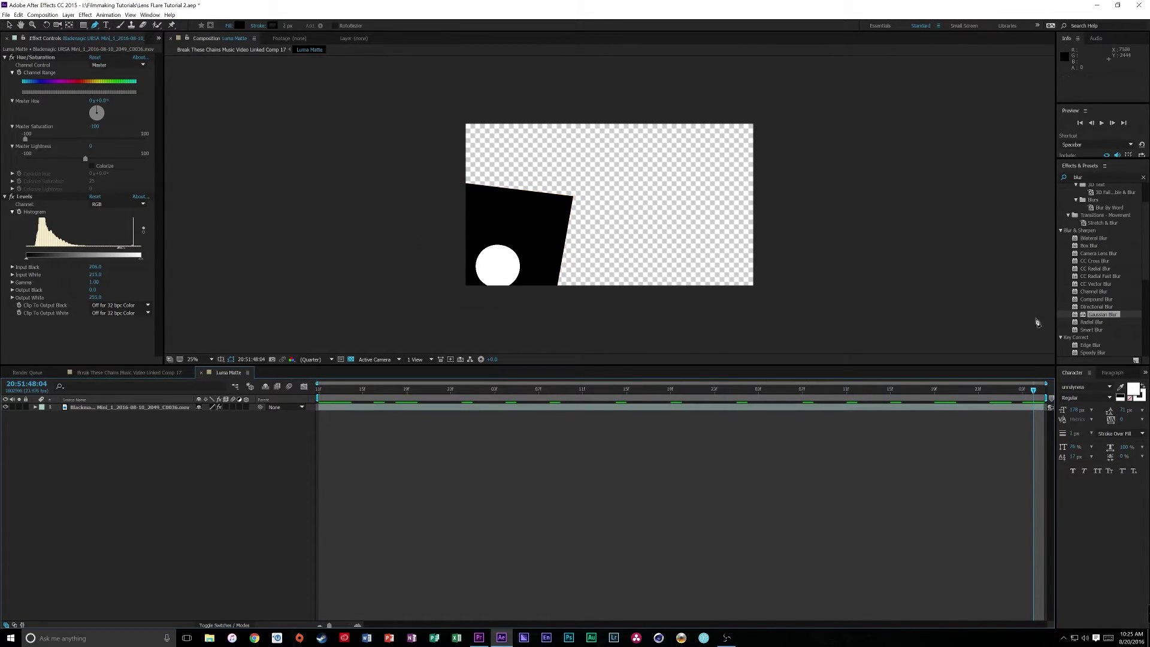
Apply Fast Blur to the matte clip with Blurriness set to 50
click(1106, 177)
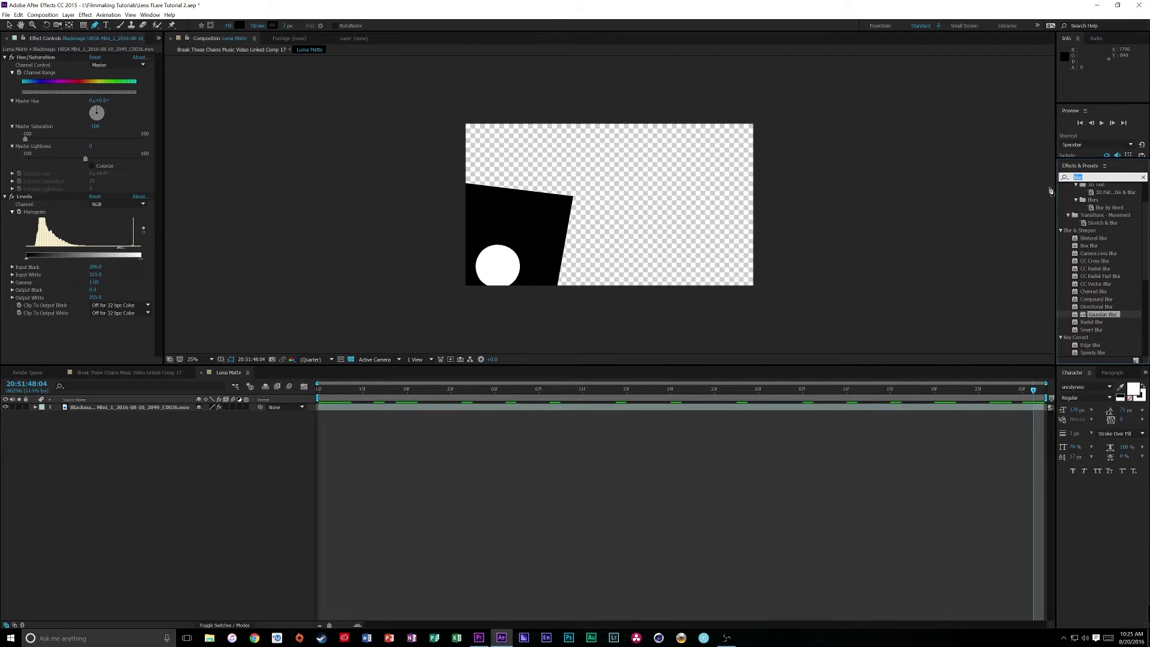
text(fast)
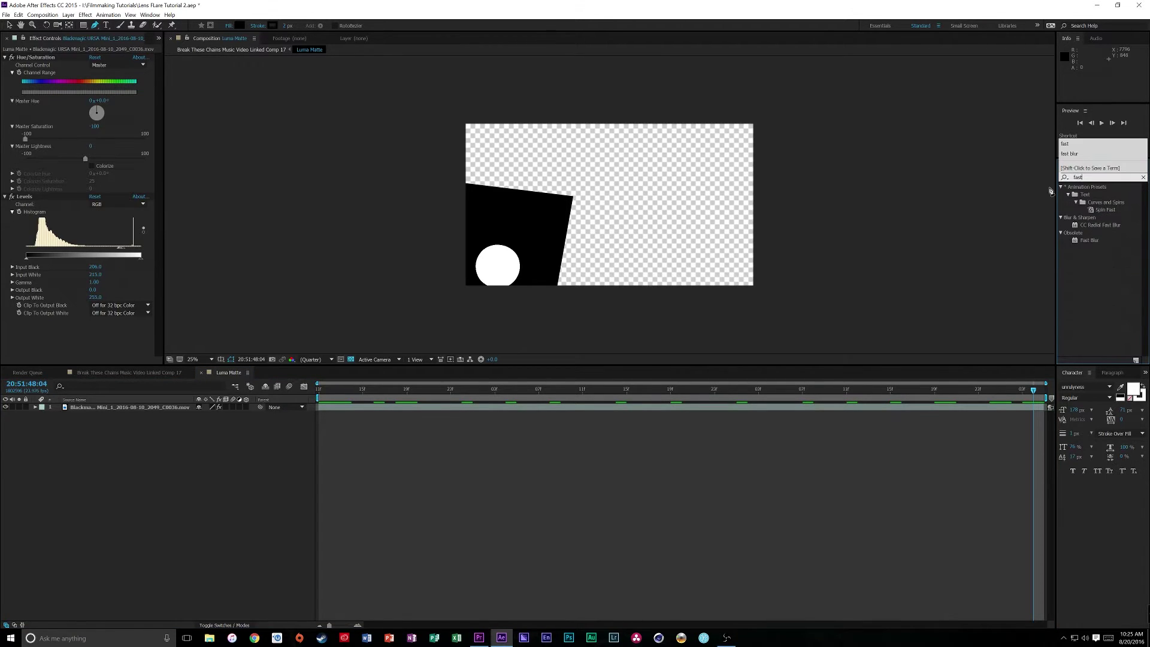
click(1080, 242)
drag(1081, 244, 527, 255)
click(95, 328)
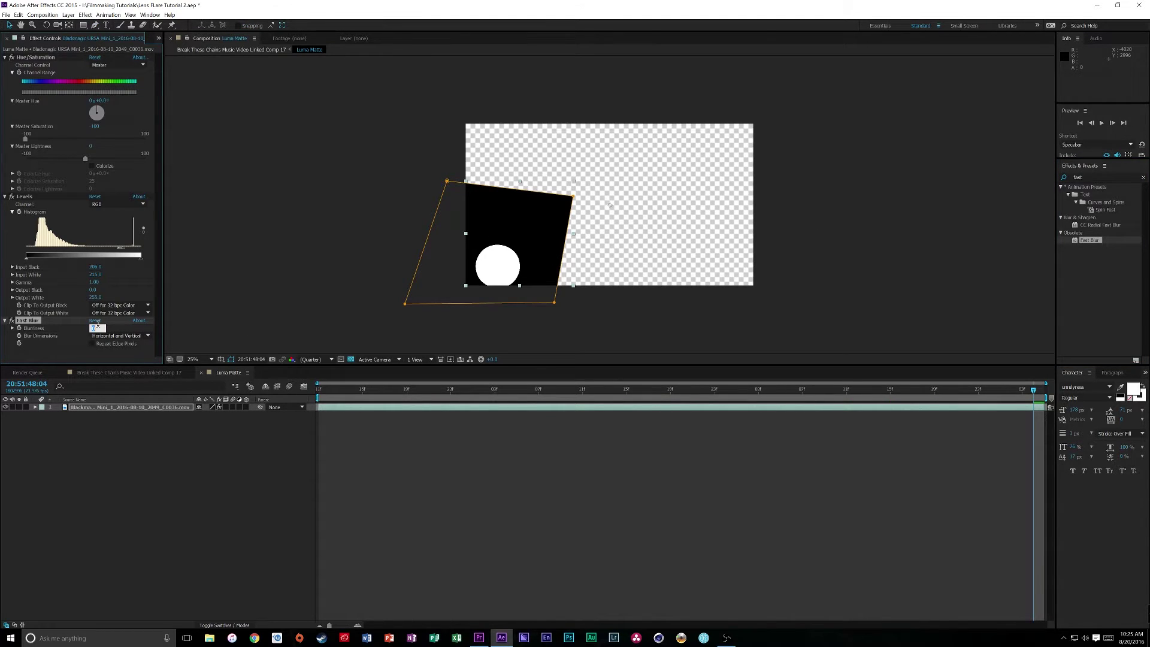
text(50)
key(Return)
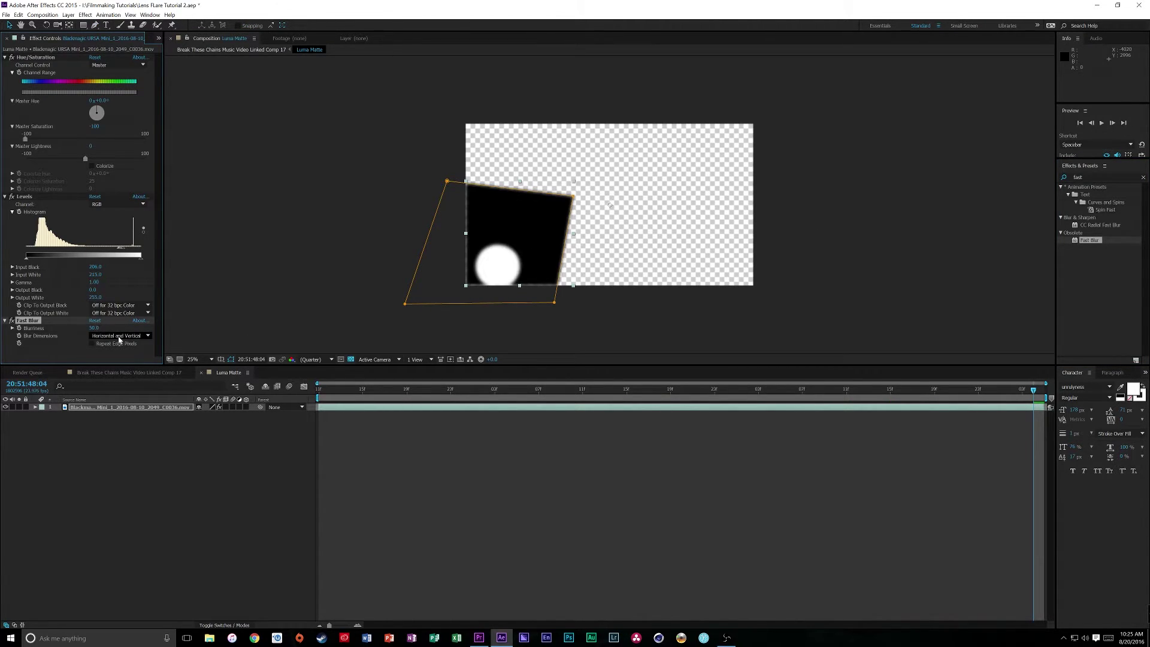
click(251, 473)
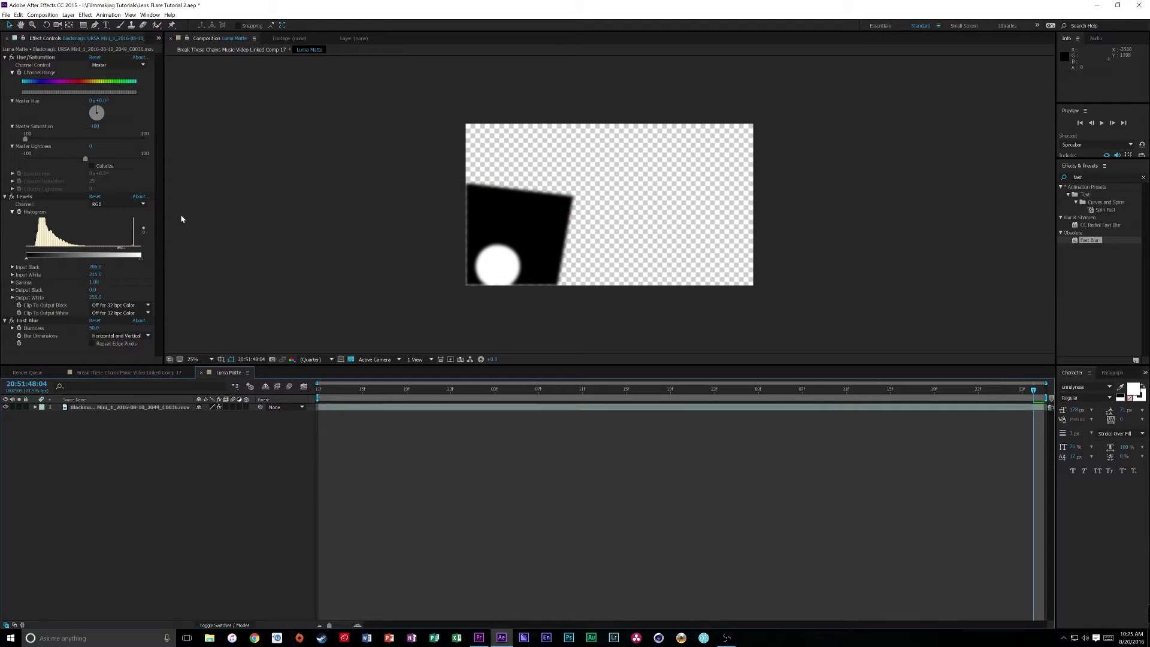
click(68, 14)
Add a black solid beneath the matte clip inside Luma Matte and preview the result
mouse_move(72, 27)
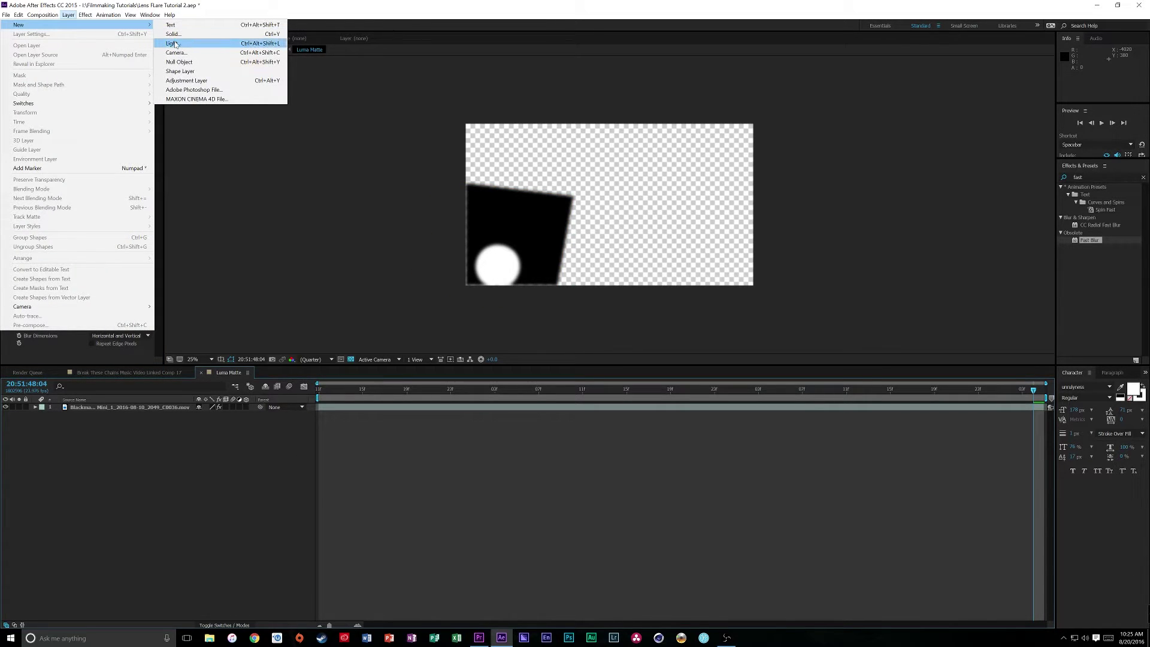
click(176, 42)
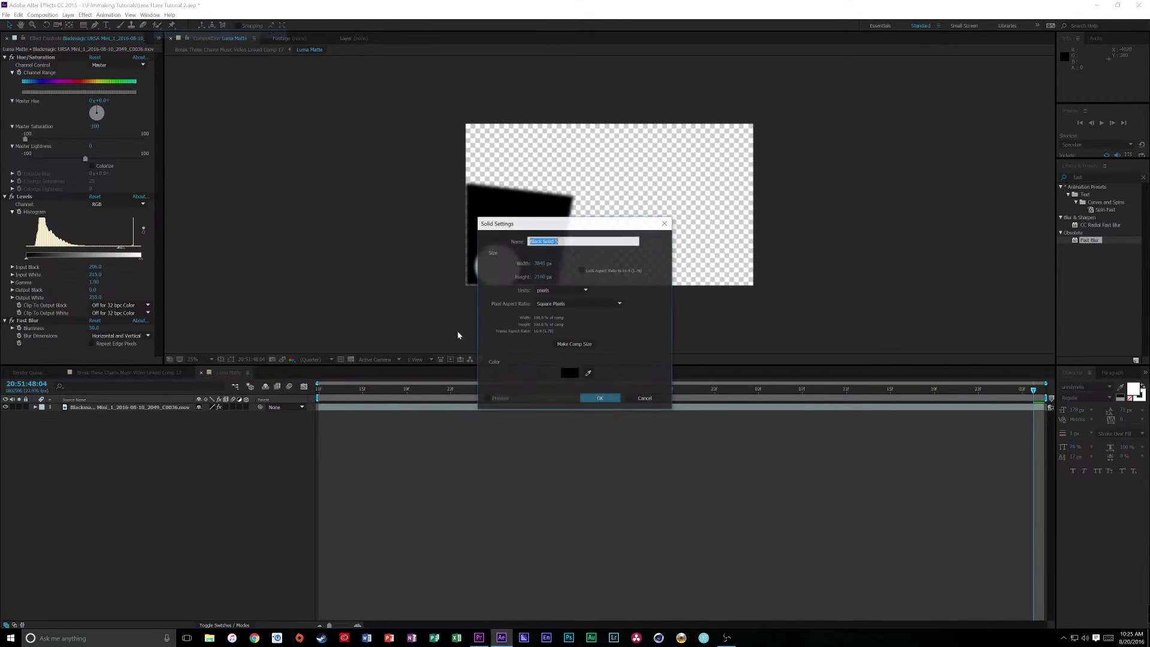
click(597, 397)
drag(140, 410, 136, 437)
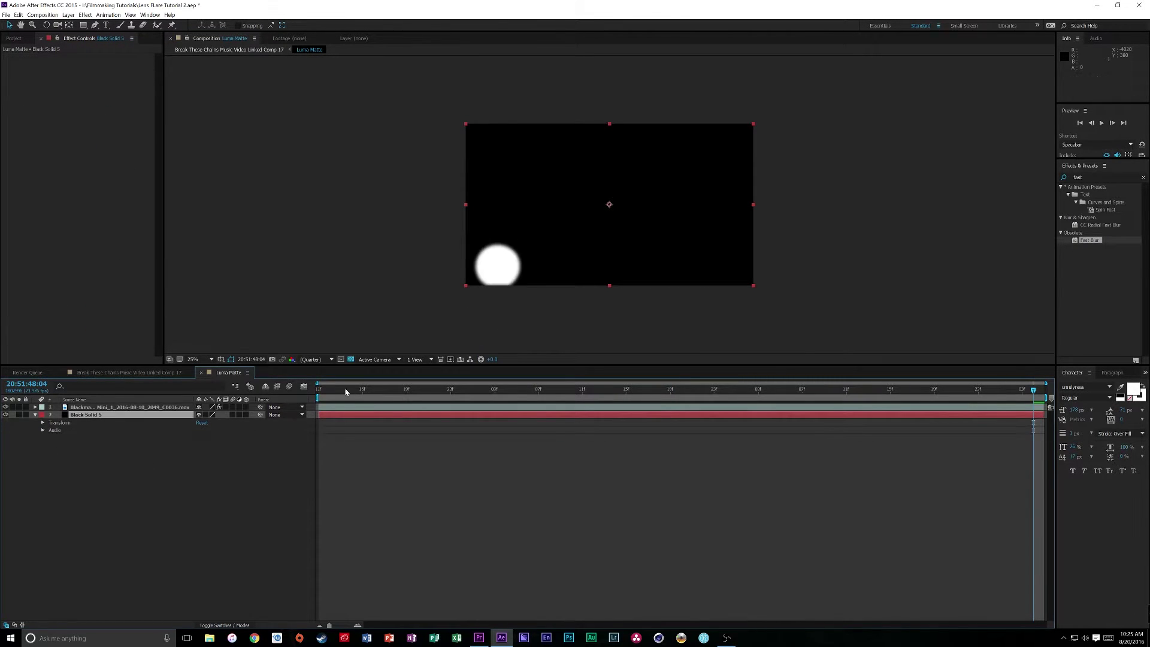
click(317, 390)
key(space)
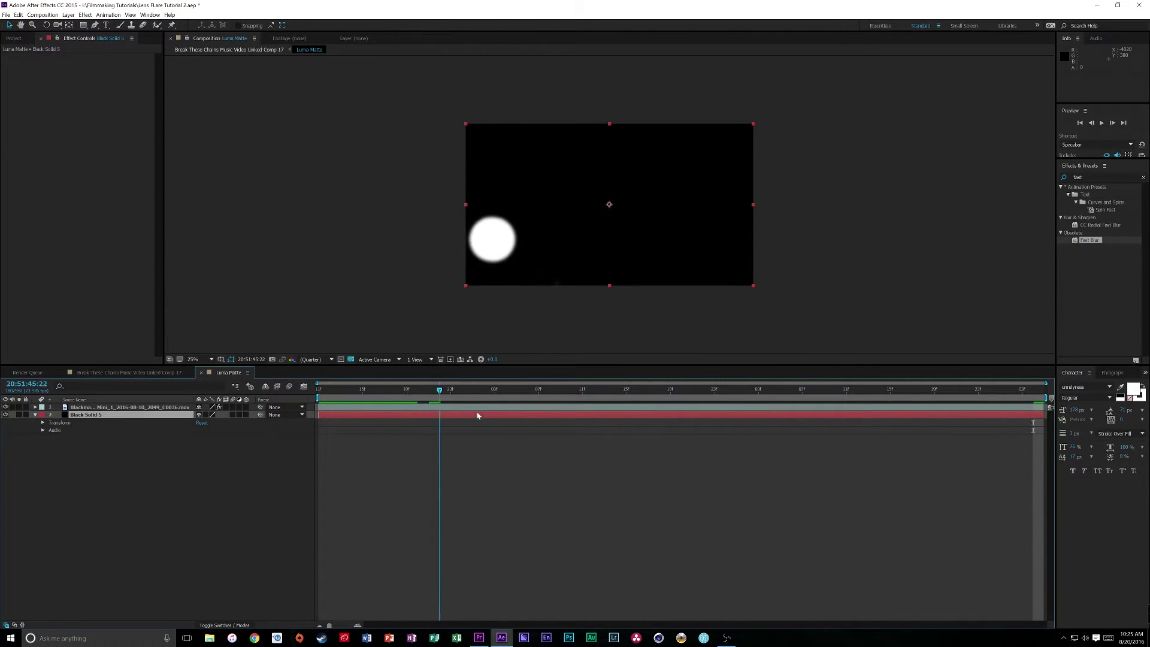
drag(1010, 389, 1021, 451)
click(95, 541)
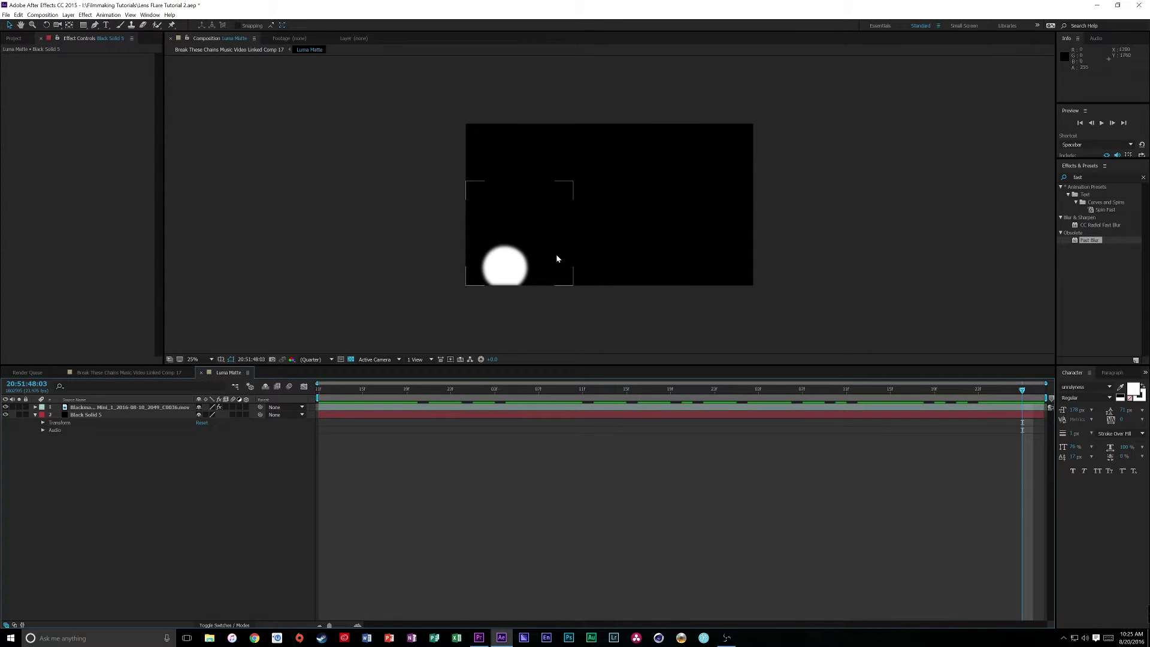
In the main comp, preview the footage and hide the Luma Matte layer
click(105, 373)
drag(331, 395, 677, 402)
key(space)
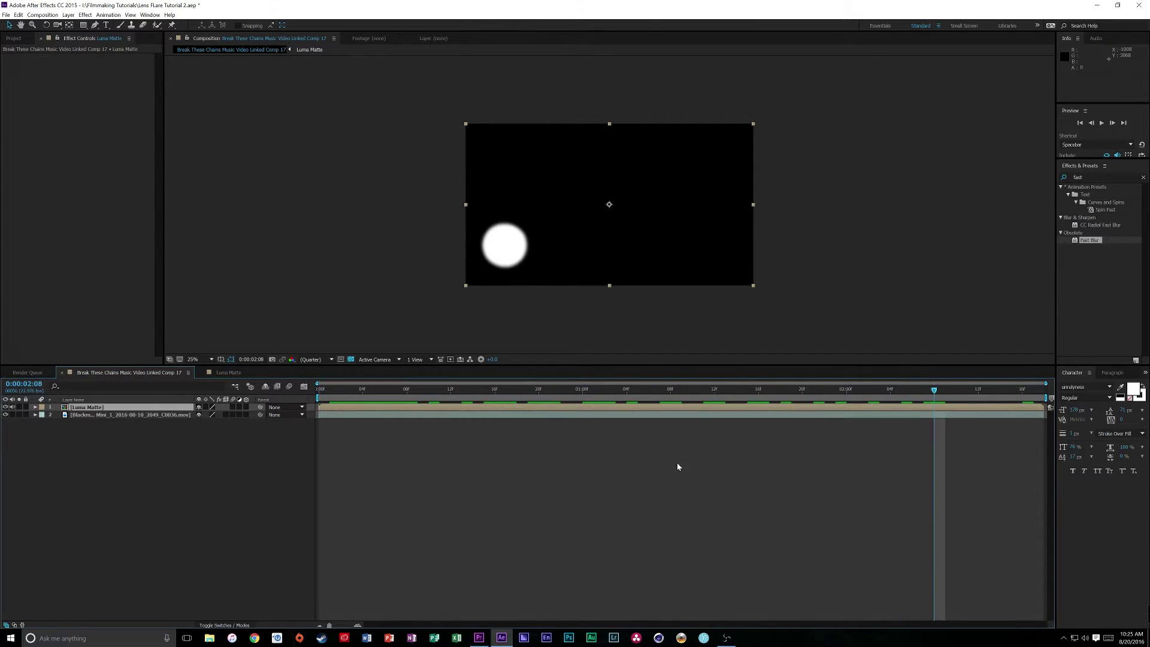
click(5, 407)
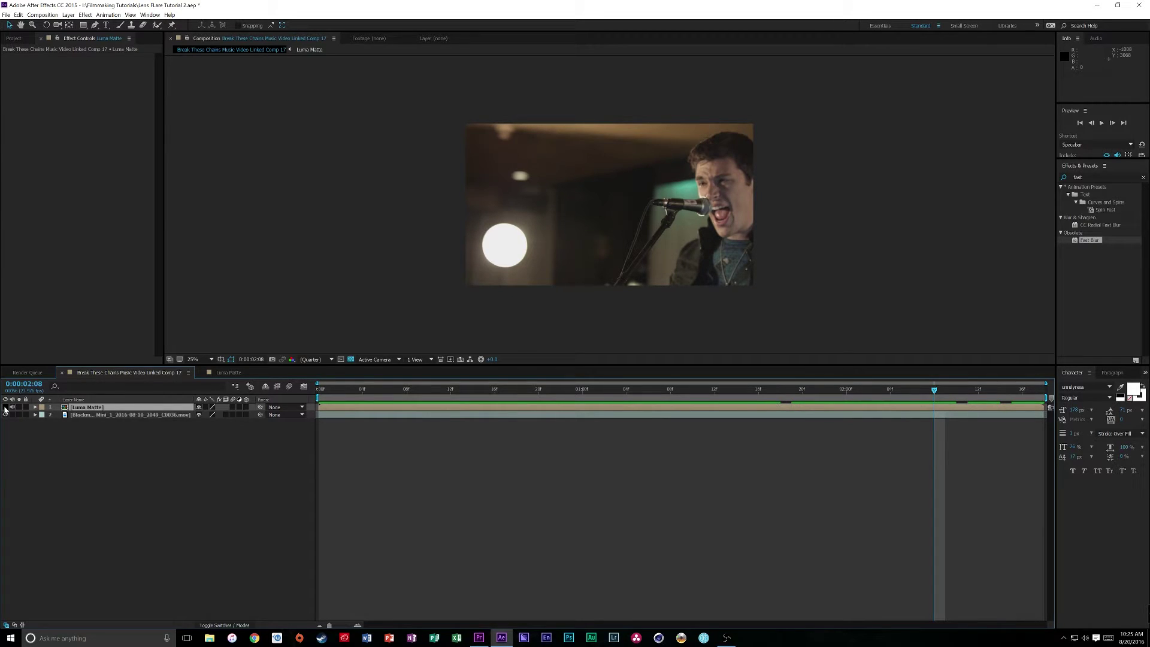
Create a new black solid named 'Flare' in the main comp
click(5, 409)
click(68, 15)
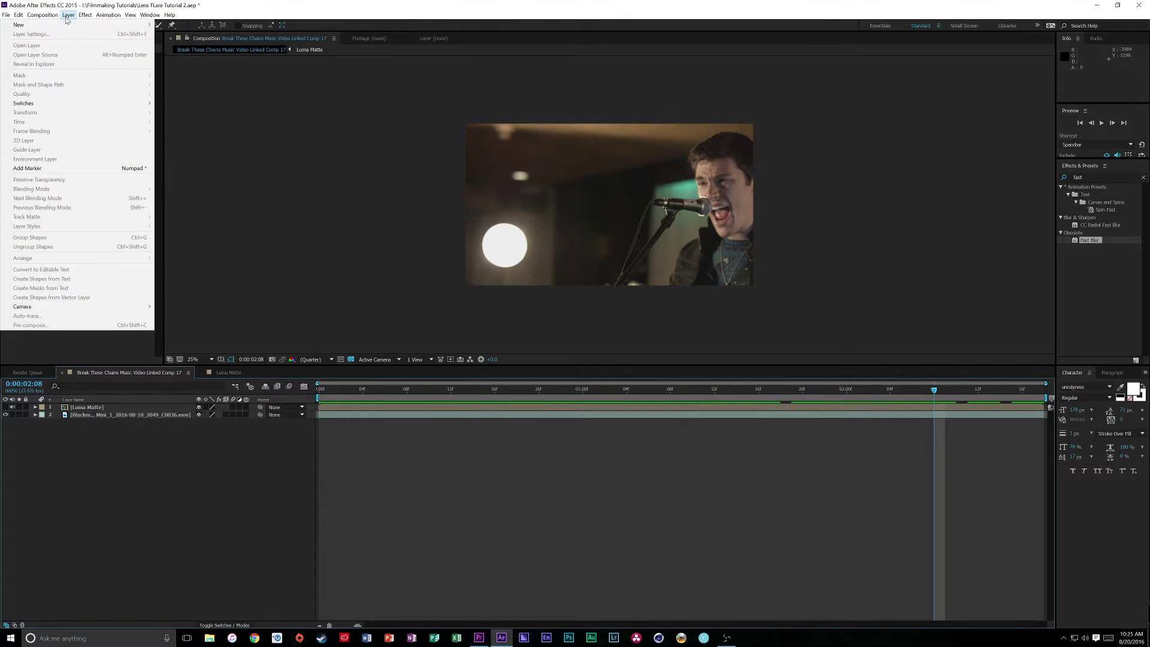
mouse_move(77, 25)
click(179, 34)
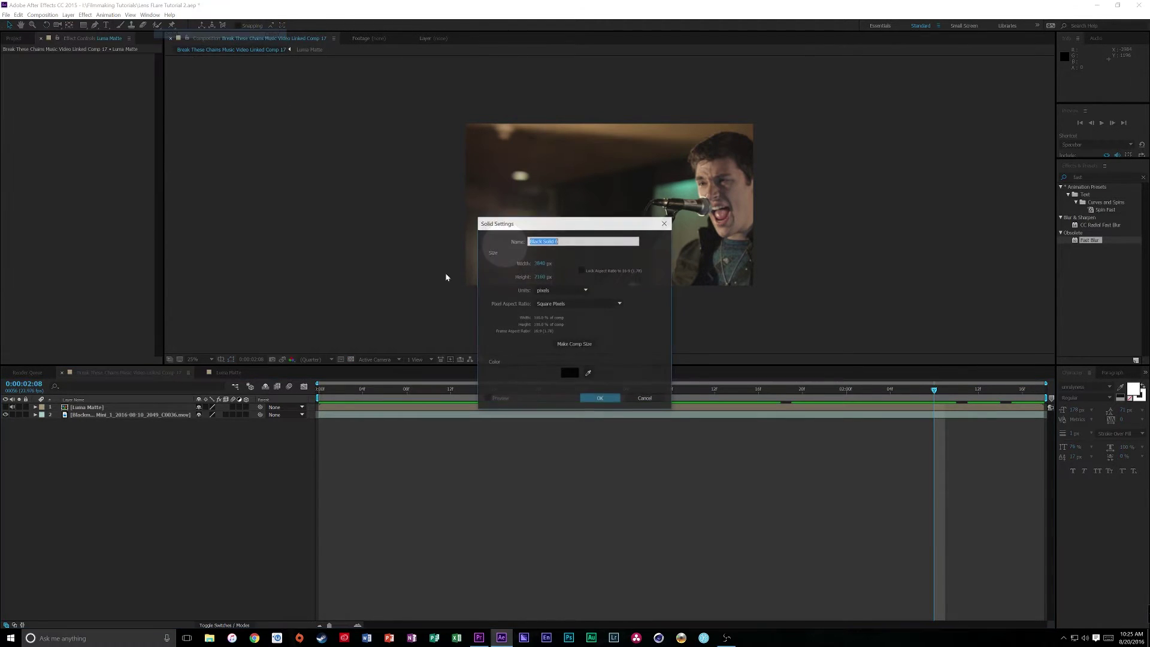
text(Flo)
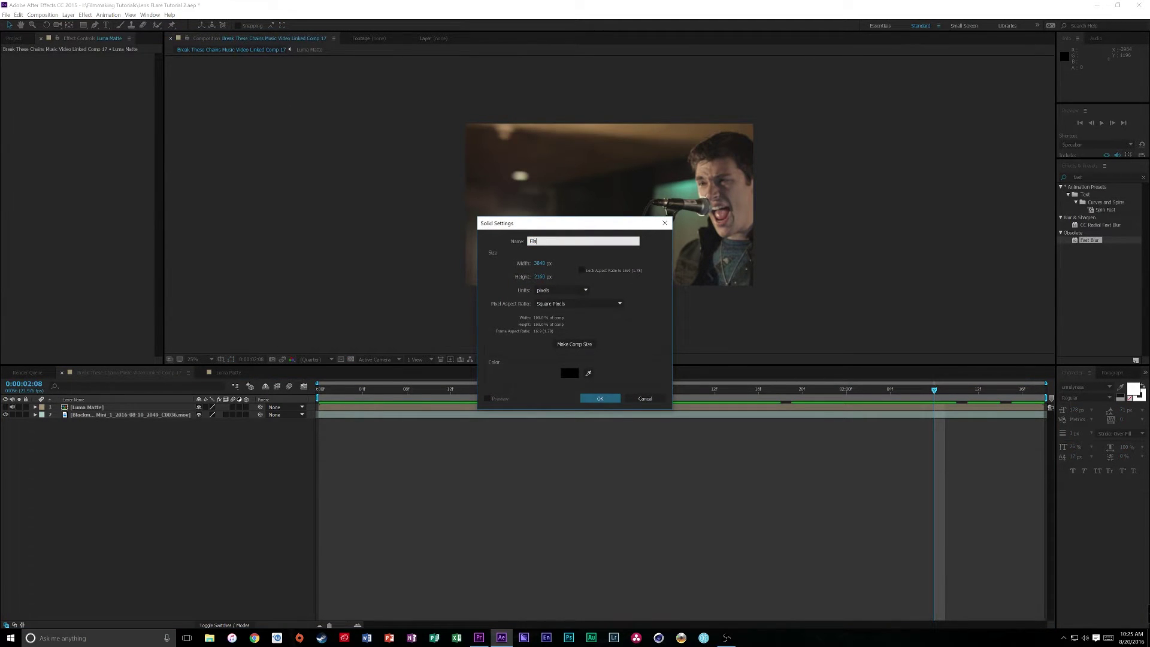
text(re)
key(Return)
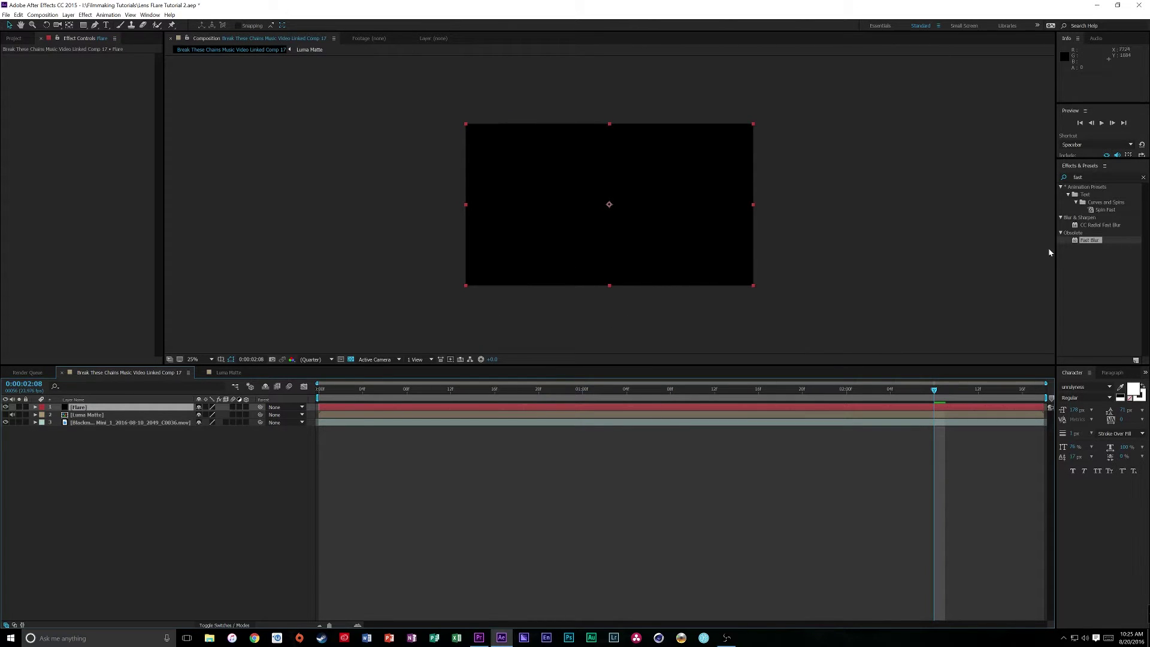
Apply Optical Flares to the Flare solid and zoom the comp view to 50%
click(1088, 177)
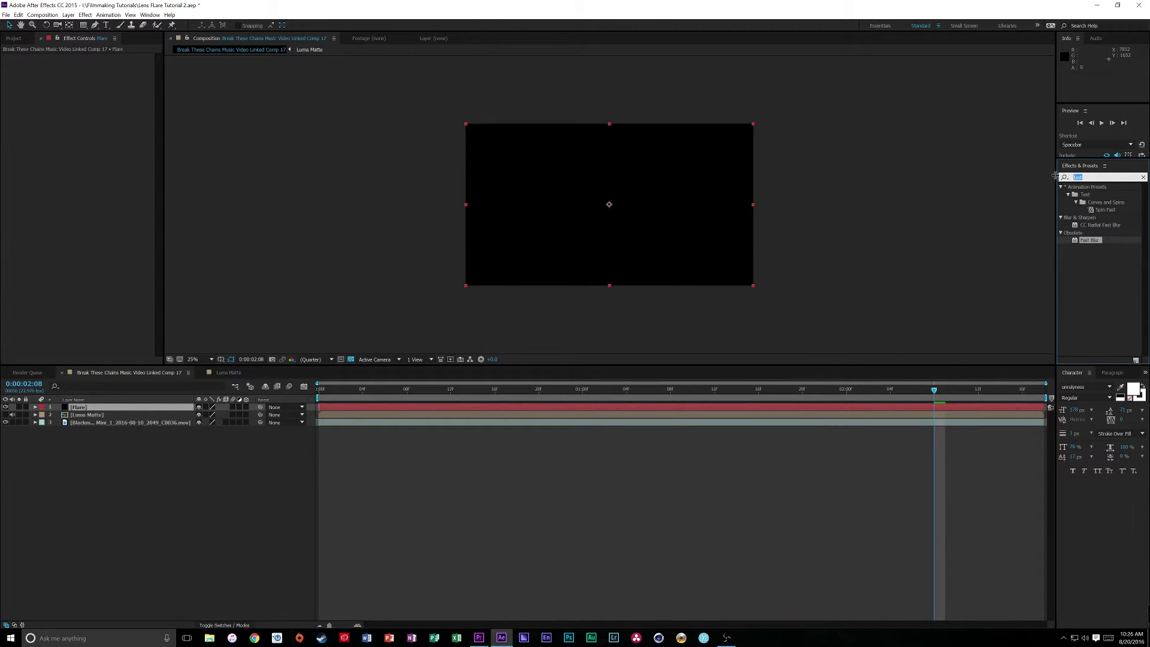
text(optic)
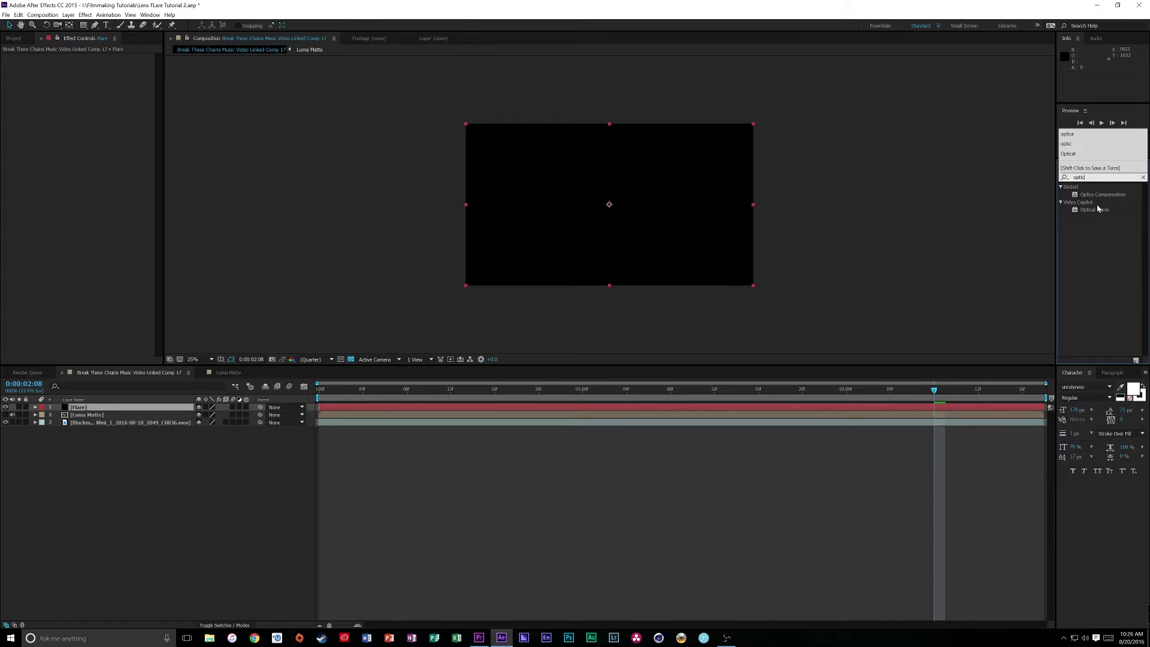
drag(1098, 208, 669, 226)
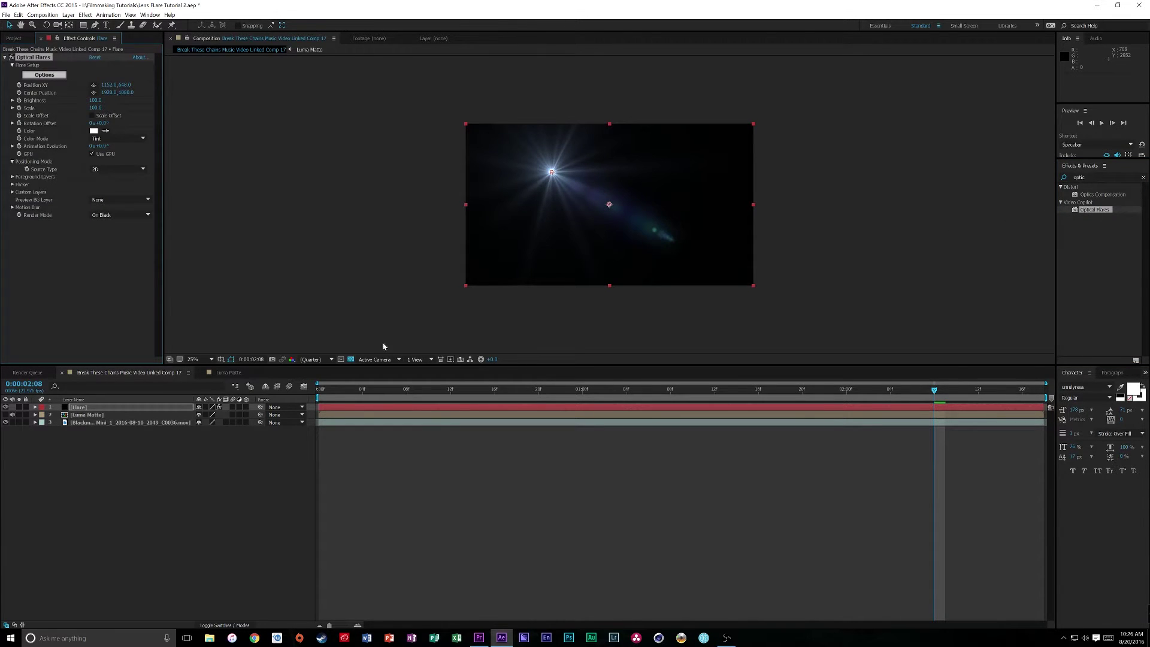
key(.)
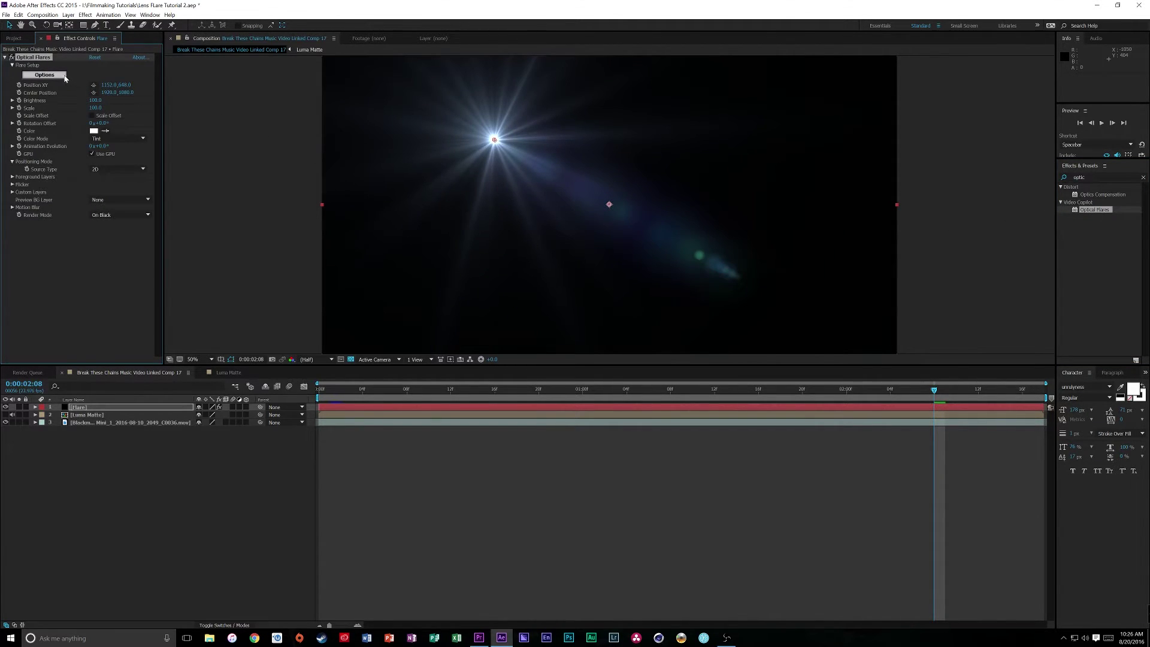
Load the Haze Anamorphic preset from VC_Pro_Presets 2 in Optical Flares Options and apply it
click(44, 75)
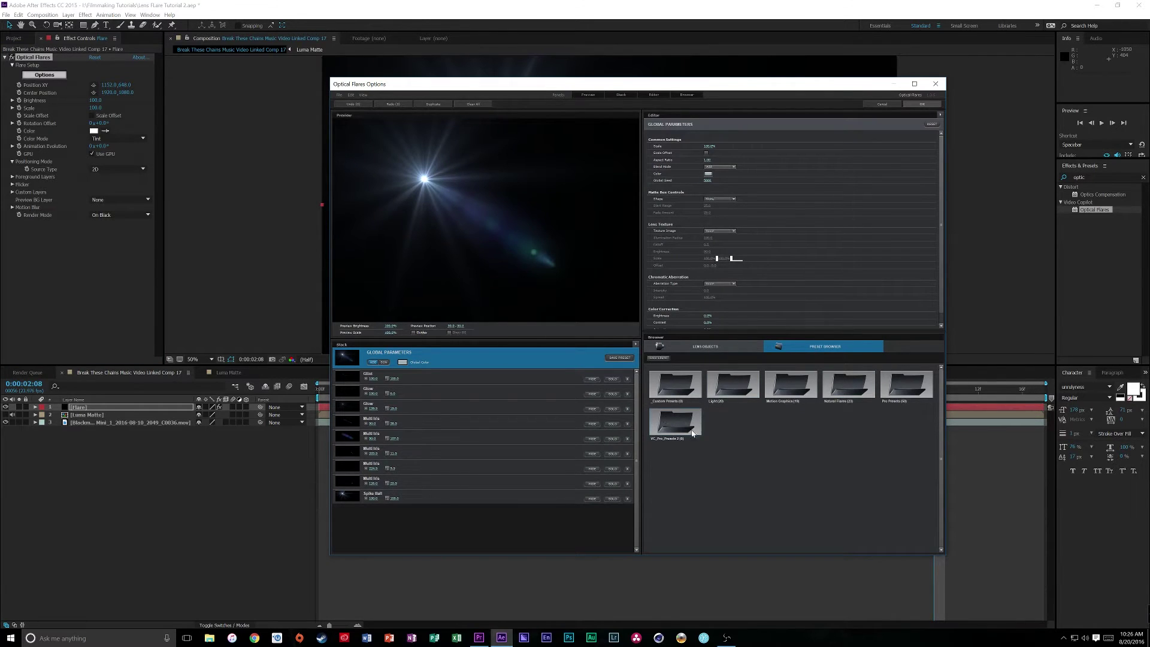
double_click(693, 433)
double_click(733, 386)
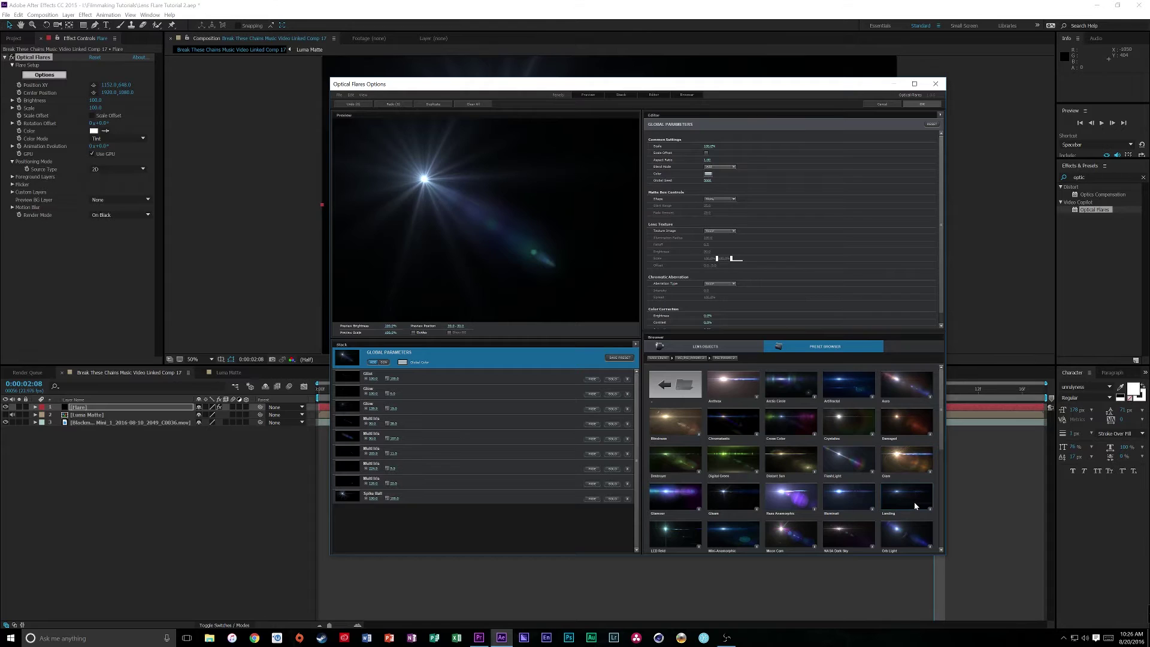
click(899, 495)
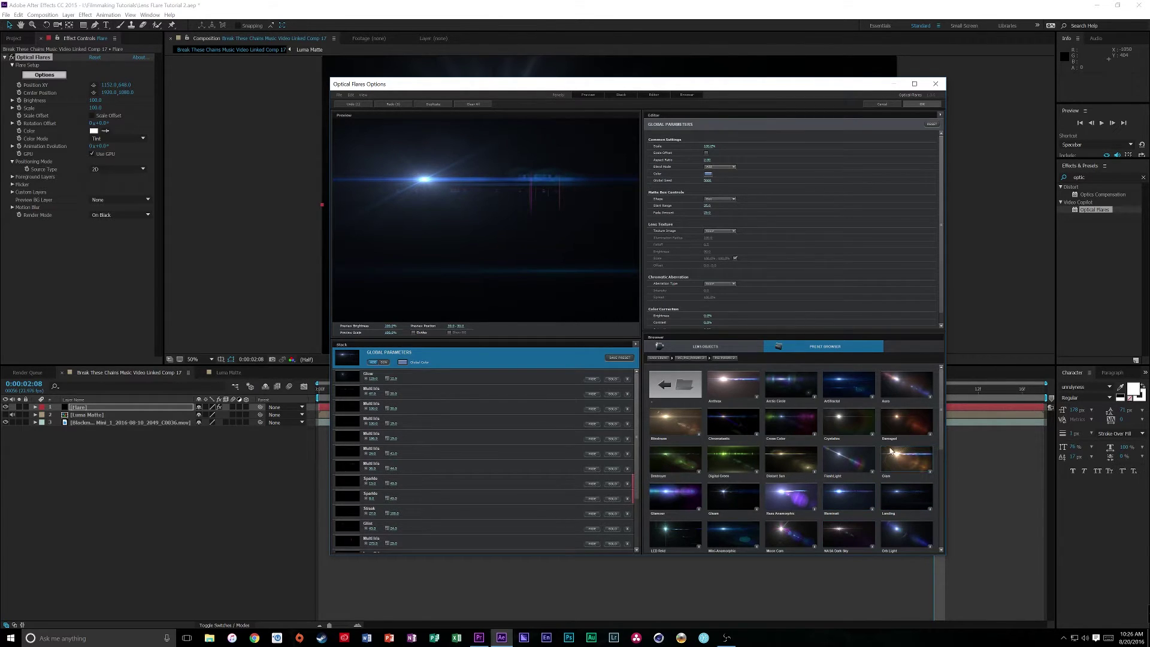
scroll(824, 509, down, 1)
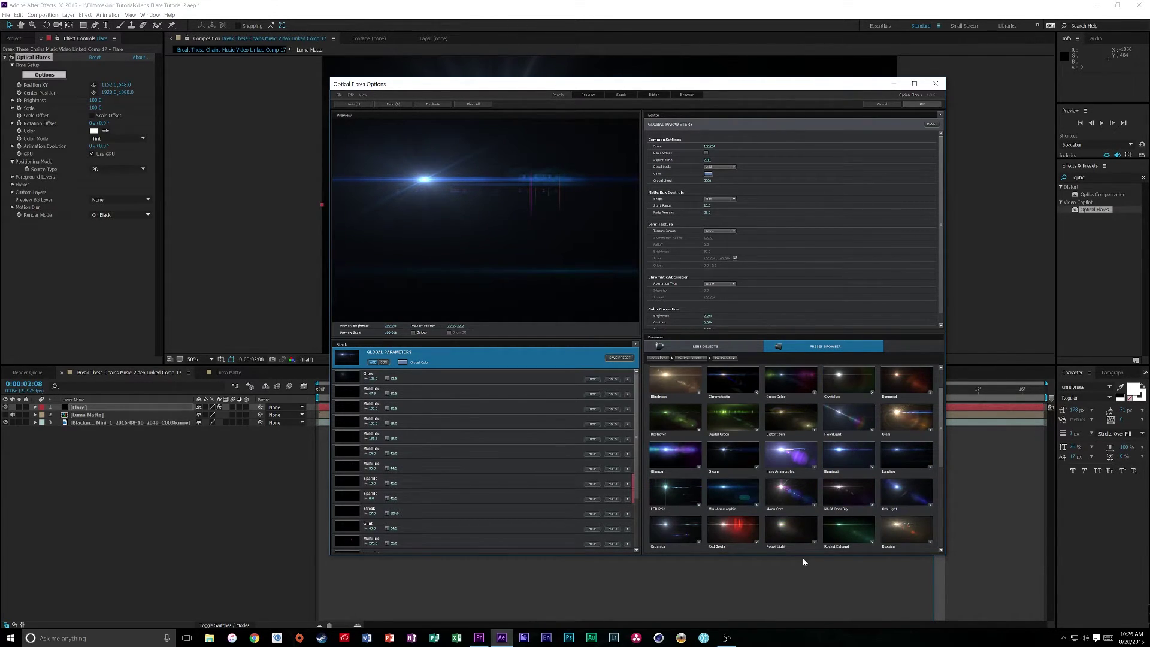
click(790, 455)
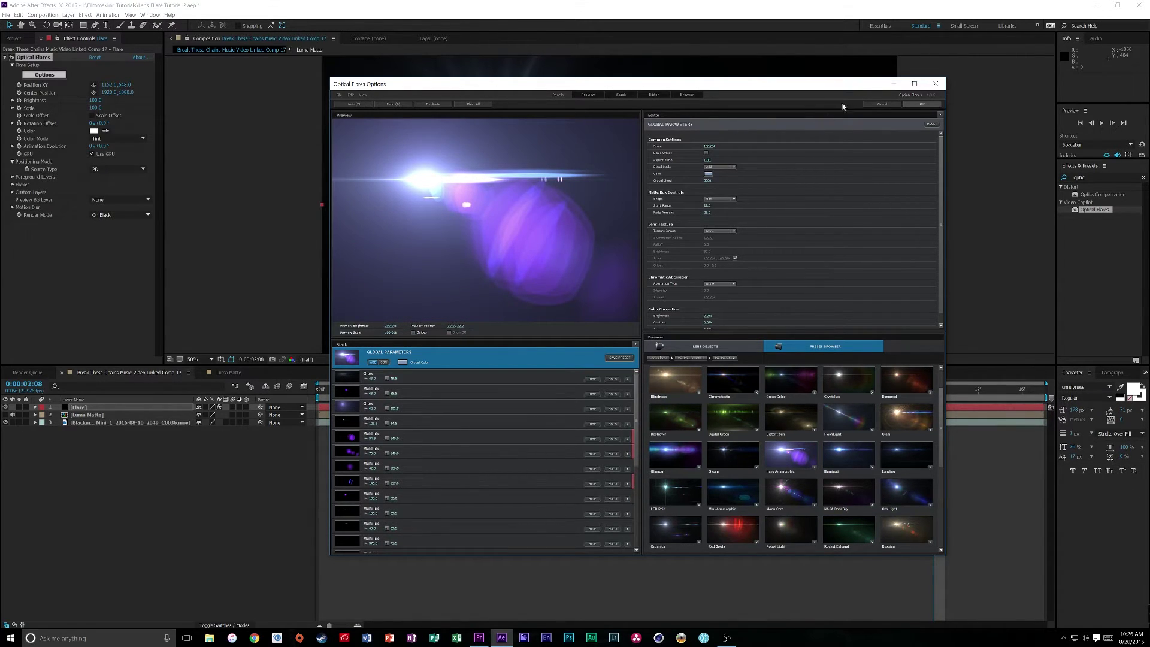
click(923, 104)
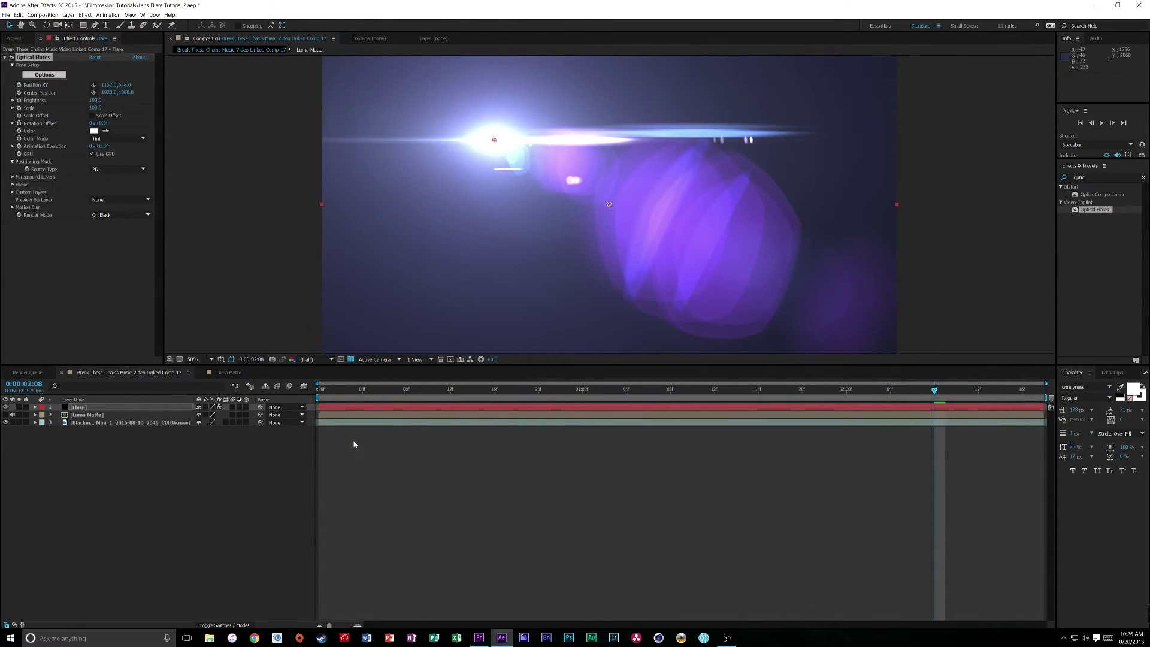
Set the Flare layer's blending mode to Add
right_click(73, 409)
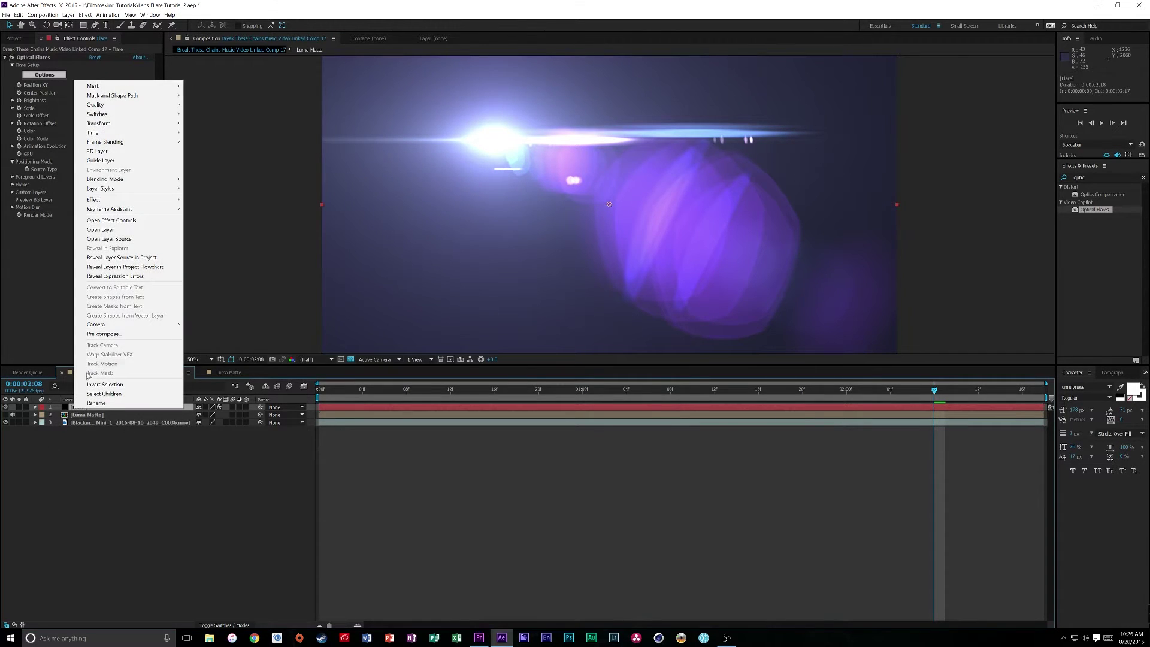
mouse_move(105, 179)
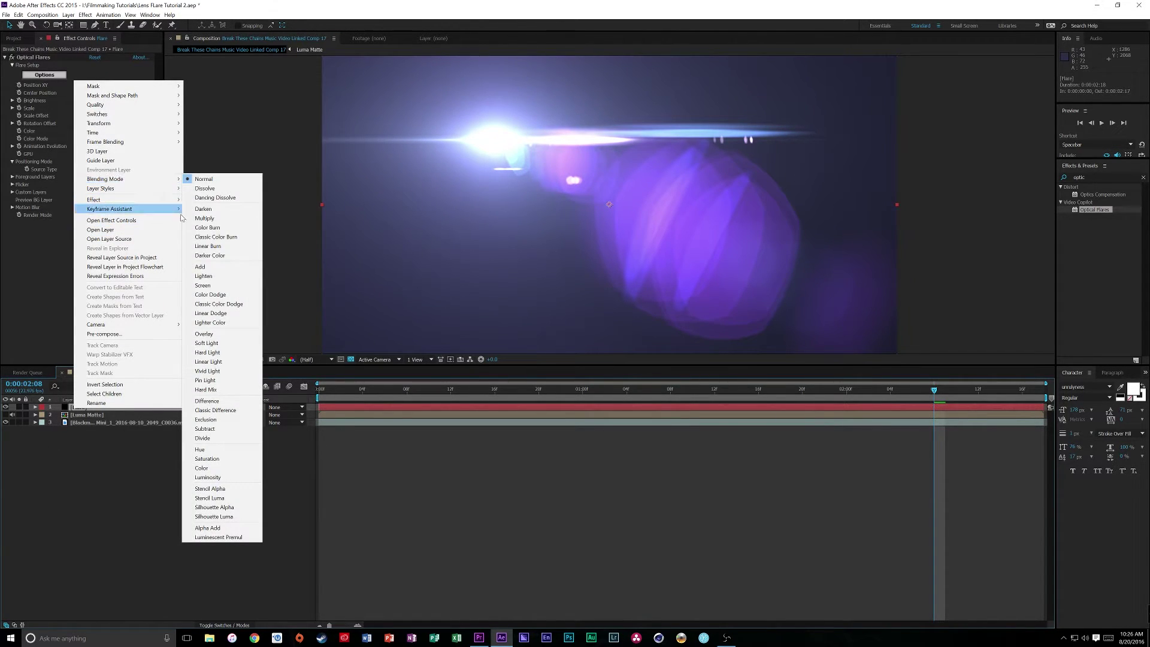
click(211, 268)
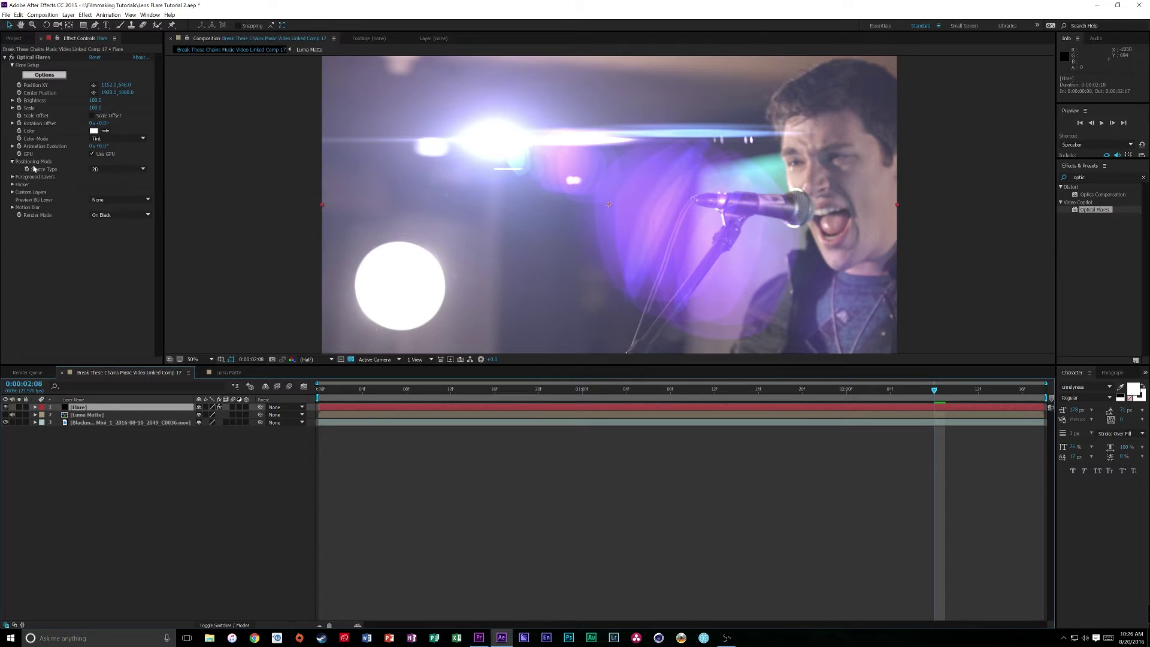
Set Optical Flares Source Type to Luminance from Luma Matte, rendering On Transparent
click(107, 170)
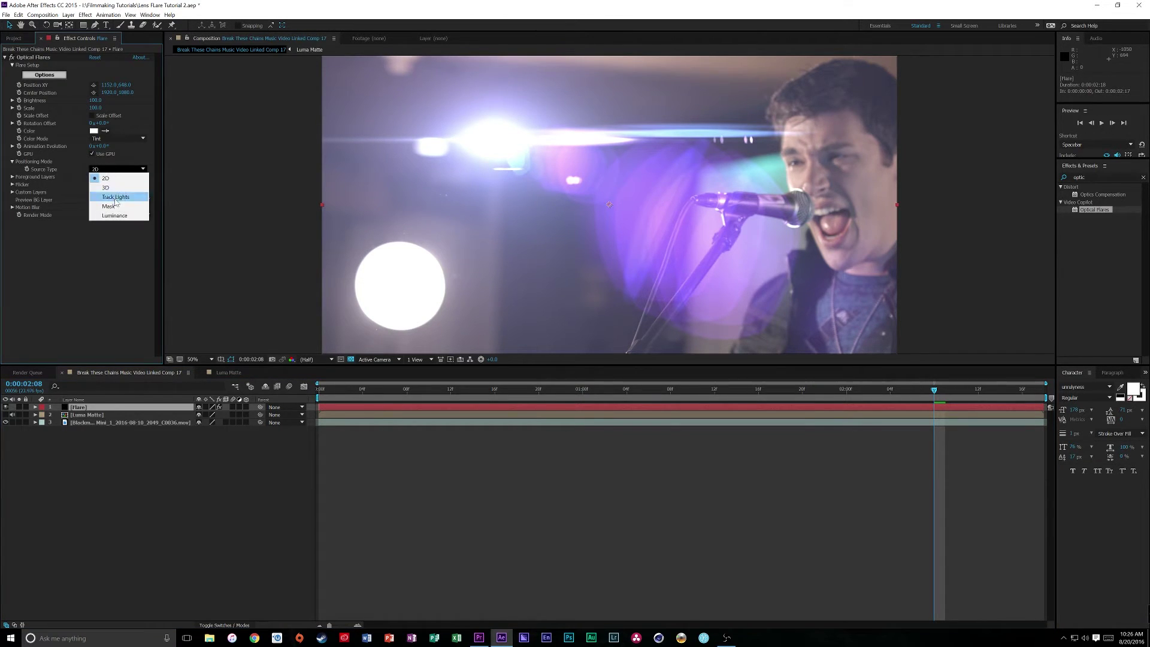
click(105, 204)
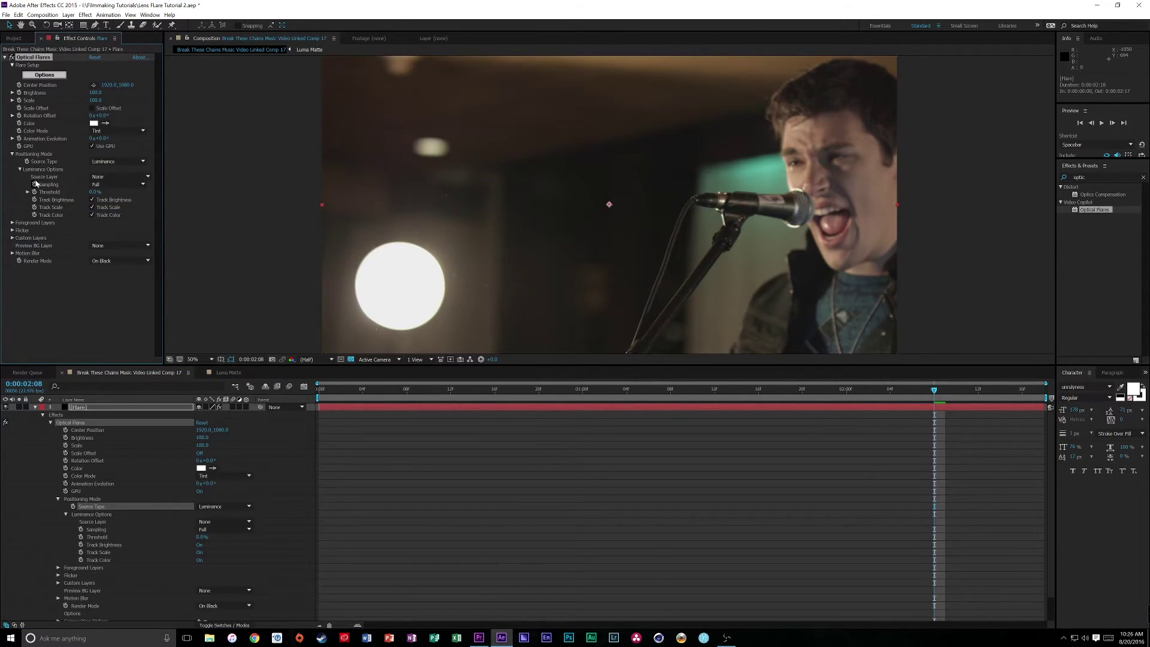
click(99, 177)
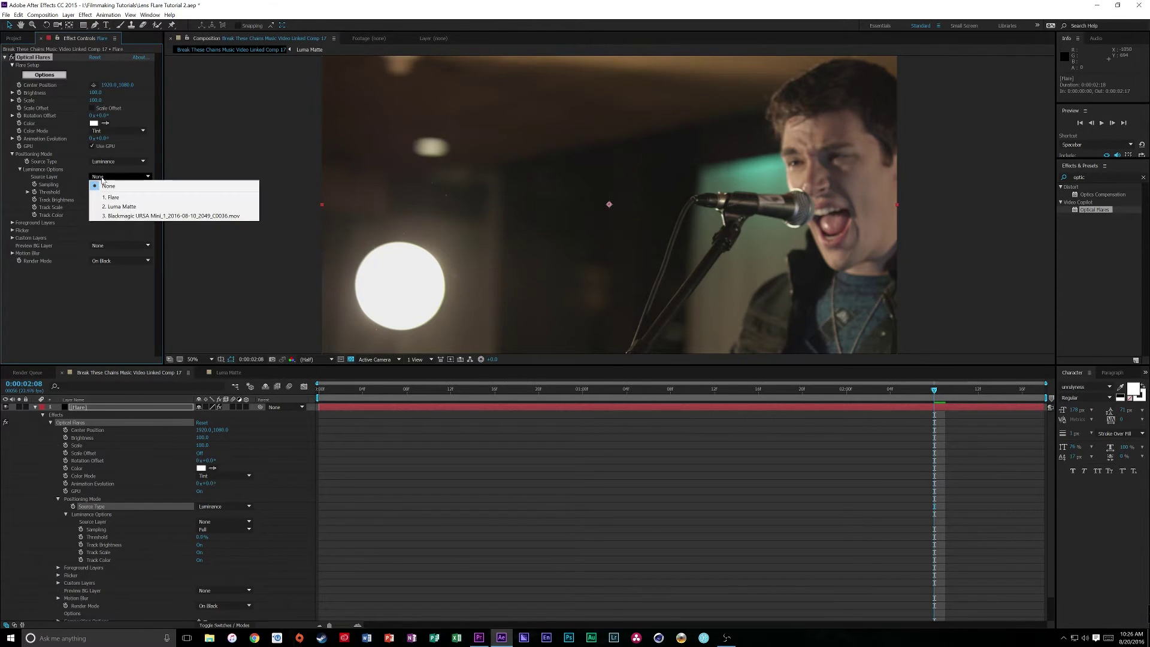
click(132, 207)
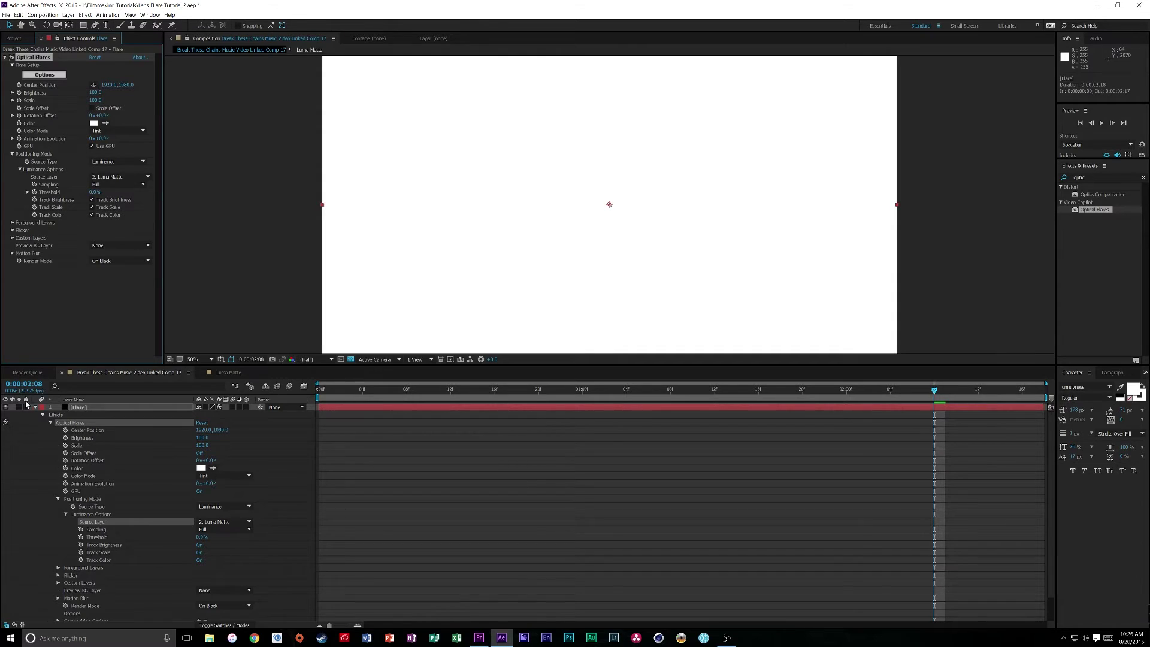
click(36, 407)
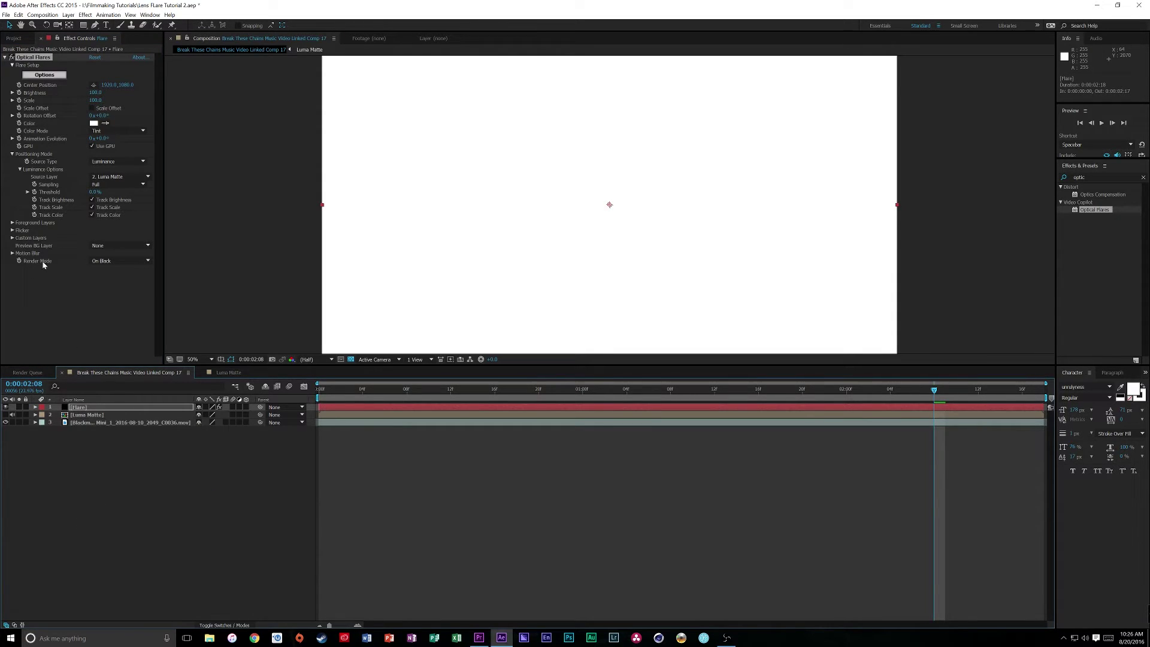
click(108, 261)
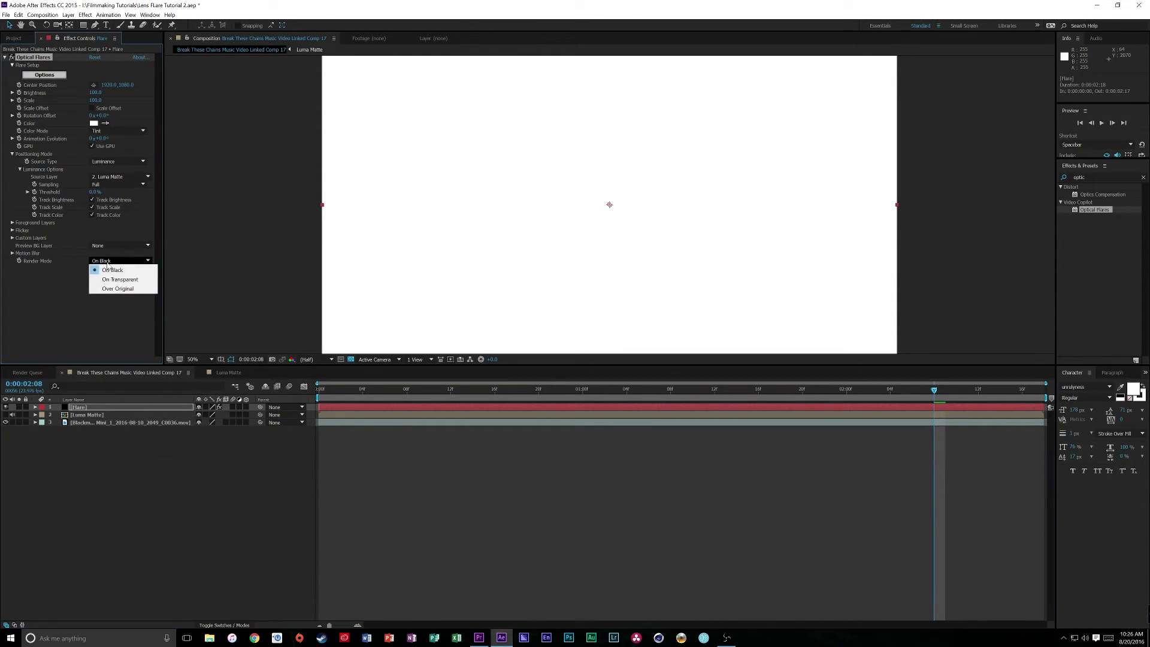
click(120, 279)
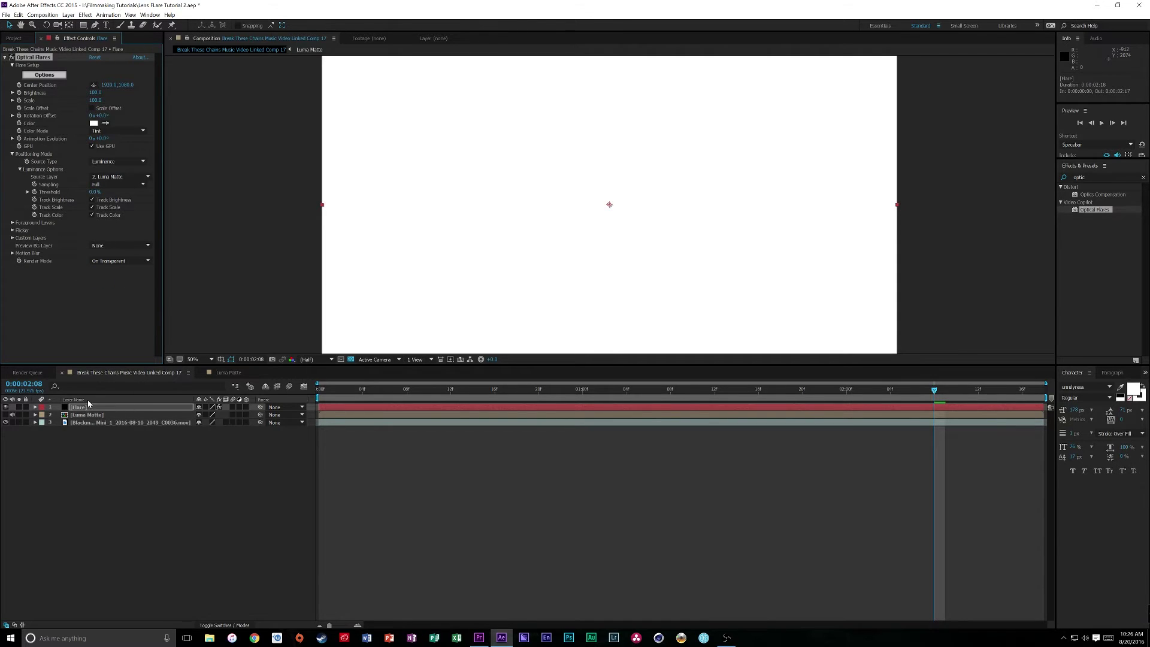
Set the flare's Brightness and Scale to 10 and preview the tracked flare
click(95, 92)
text(10)
key(Return)
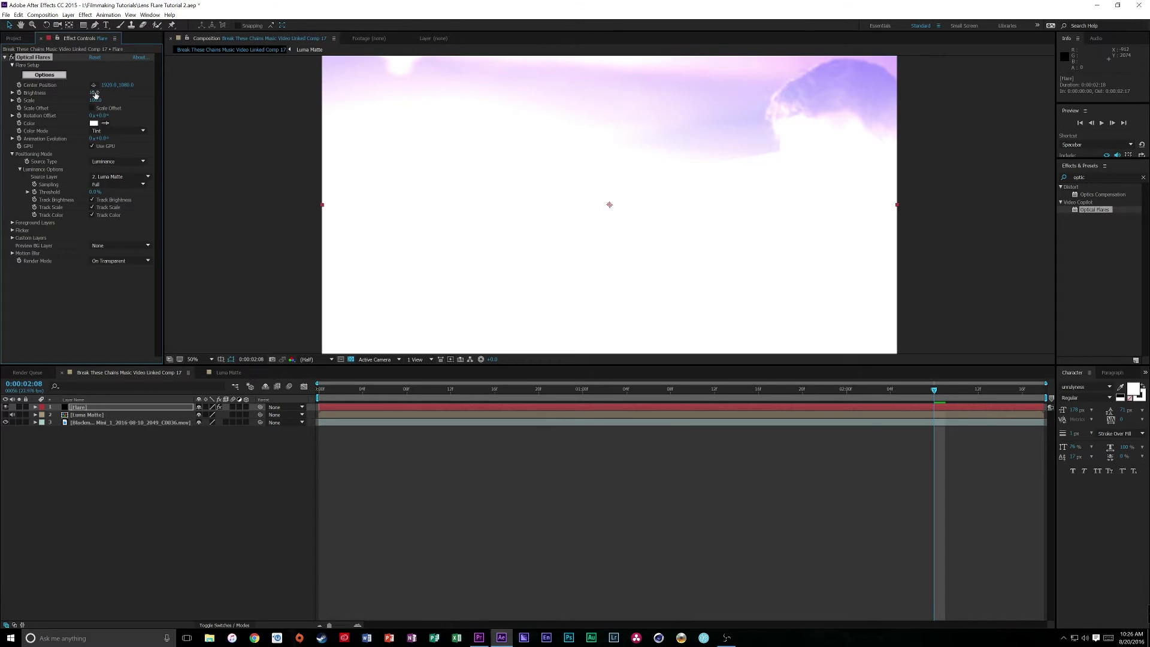
click(98, 100)
text(10)
key(Return)
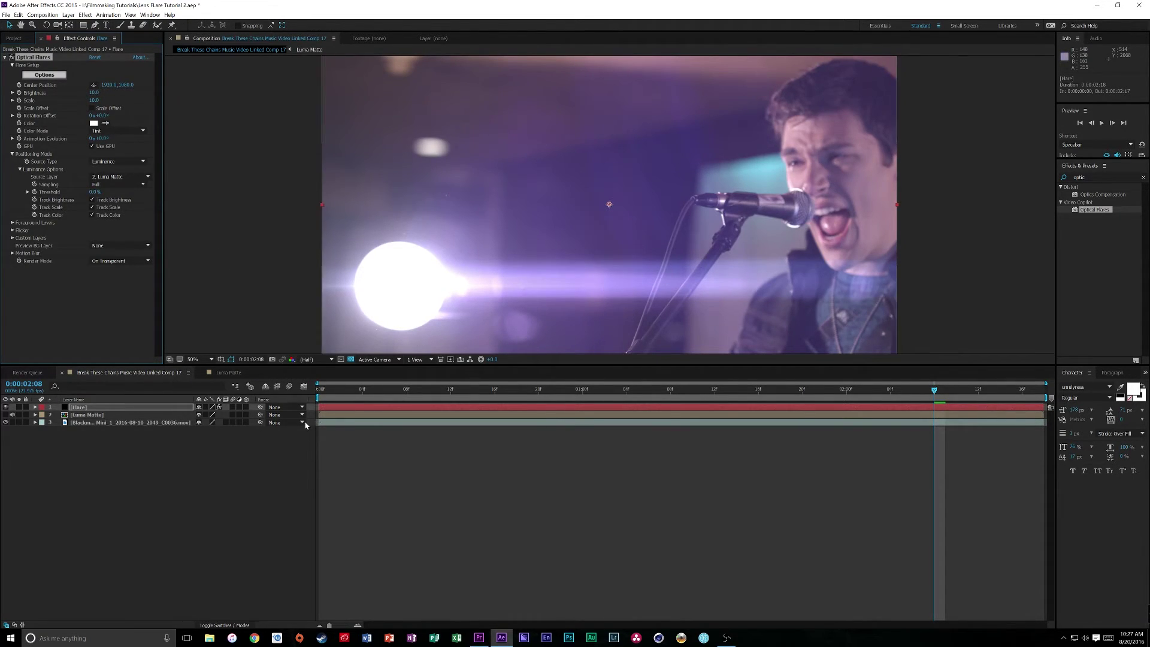
key(space)
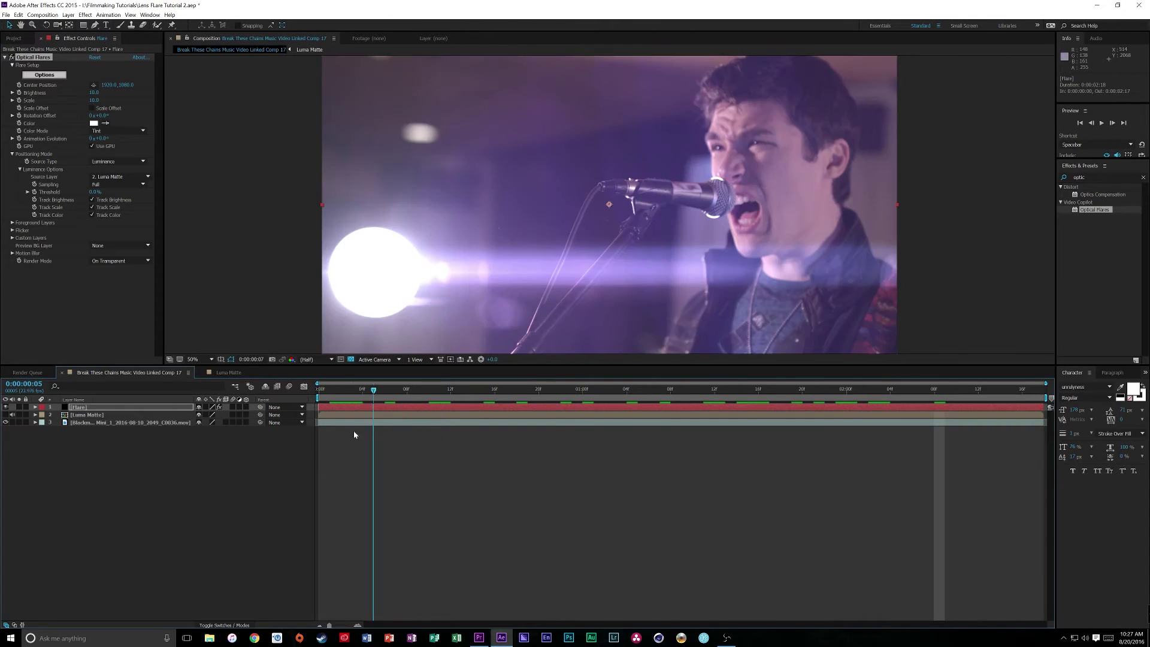
key(space)
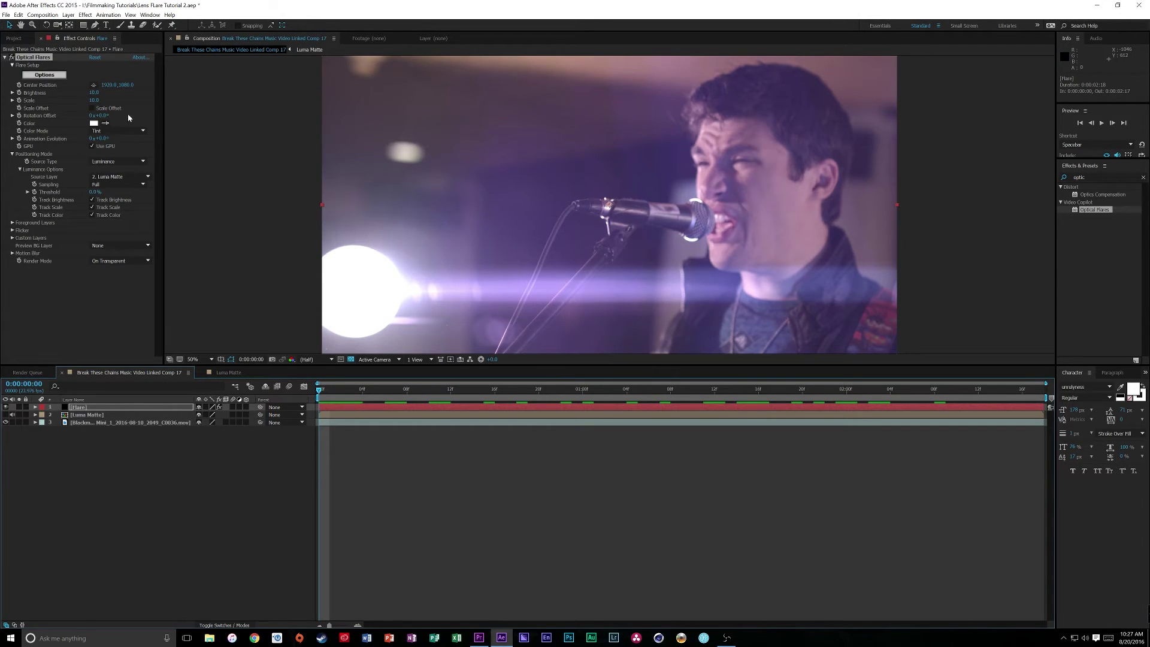
click(99, 417)
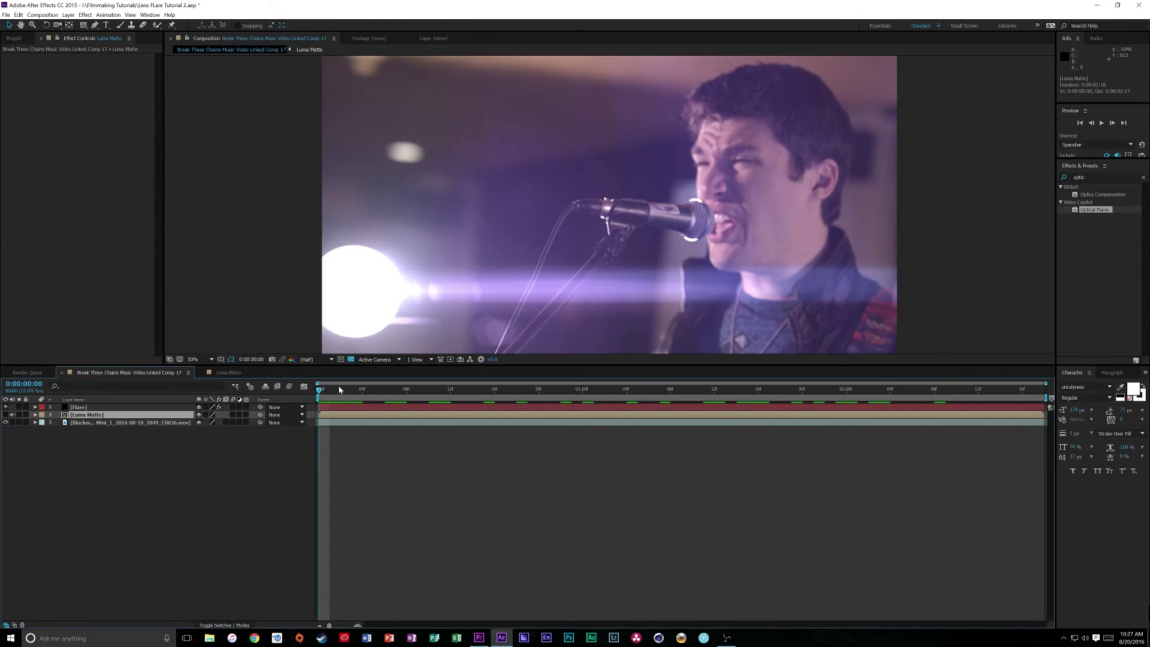
key(space)
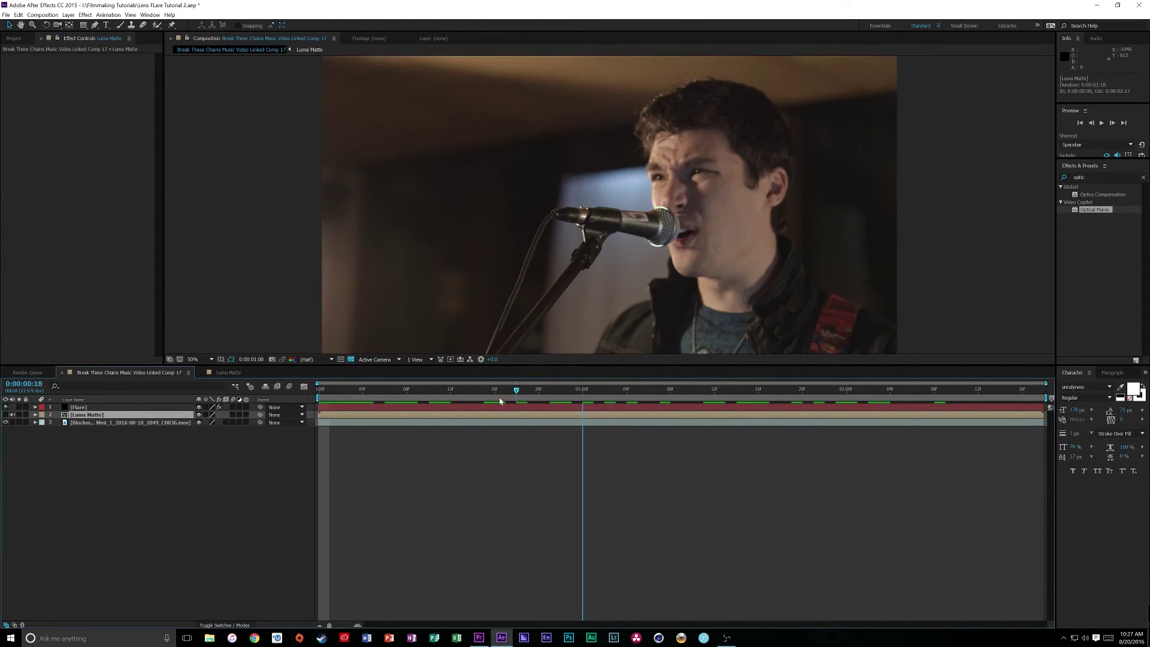
key(space)
key(space)
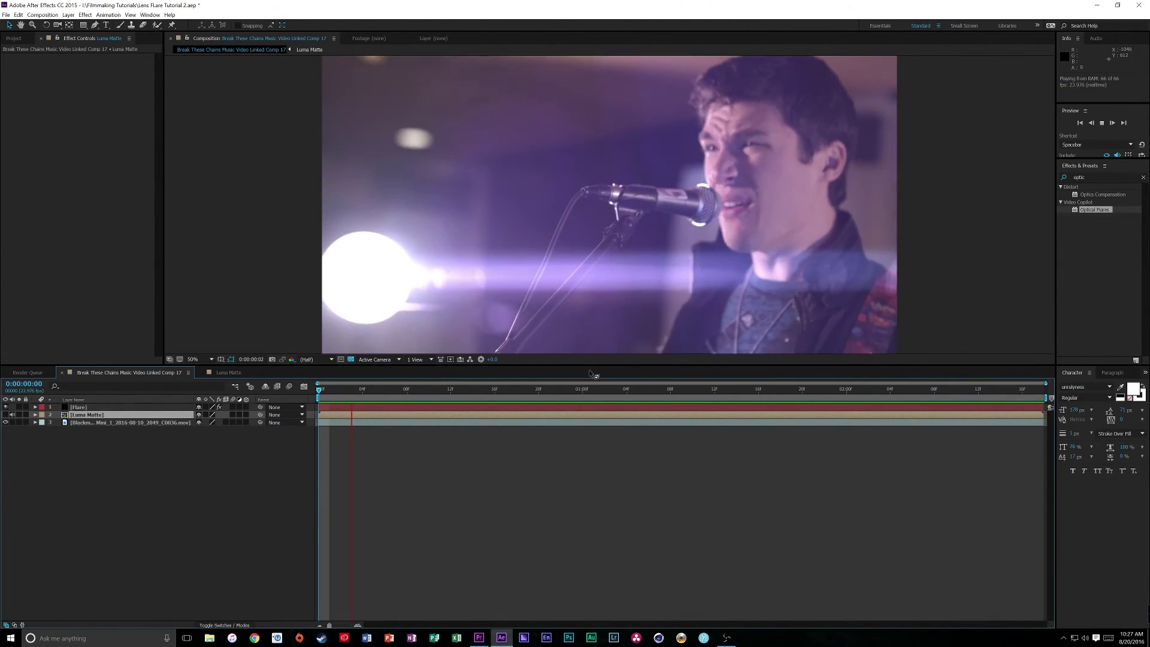
key(v)
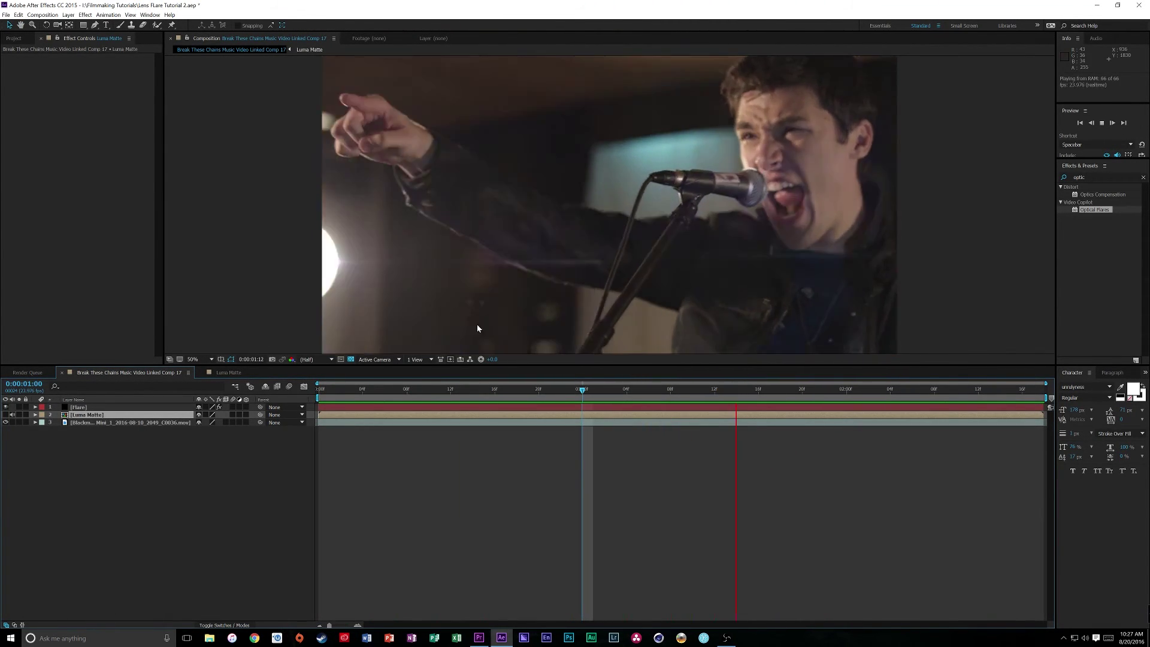
key(space)
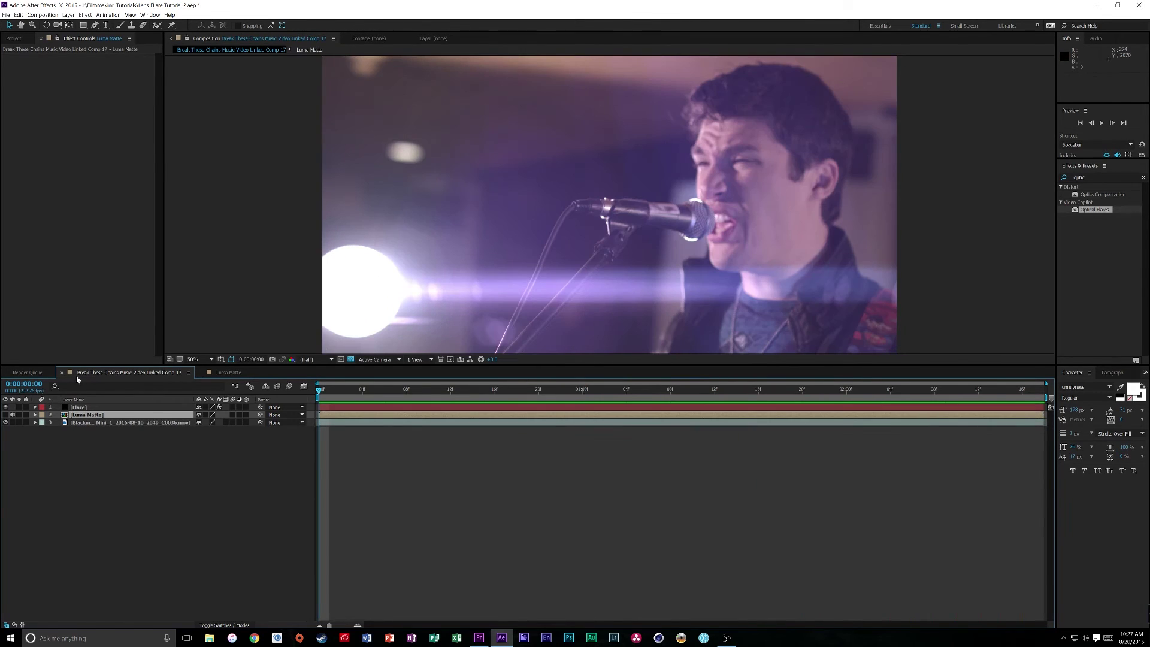
click(83, 407)
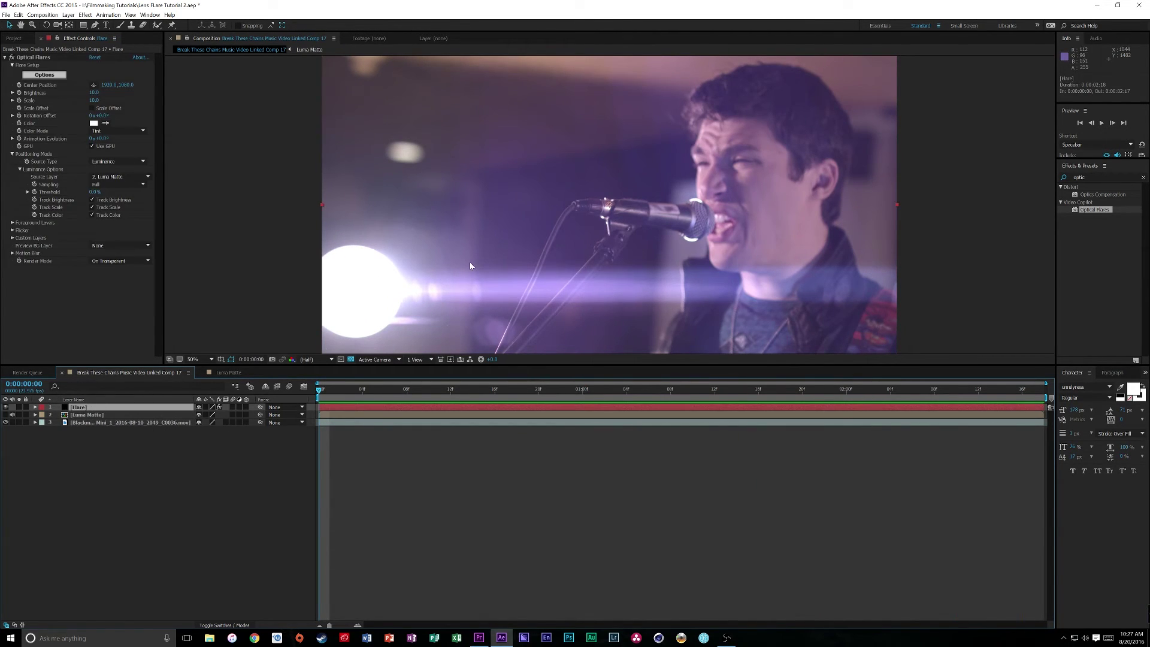
drag(359, 389, 1000, 407)
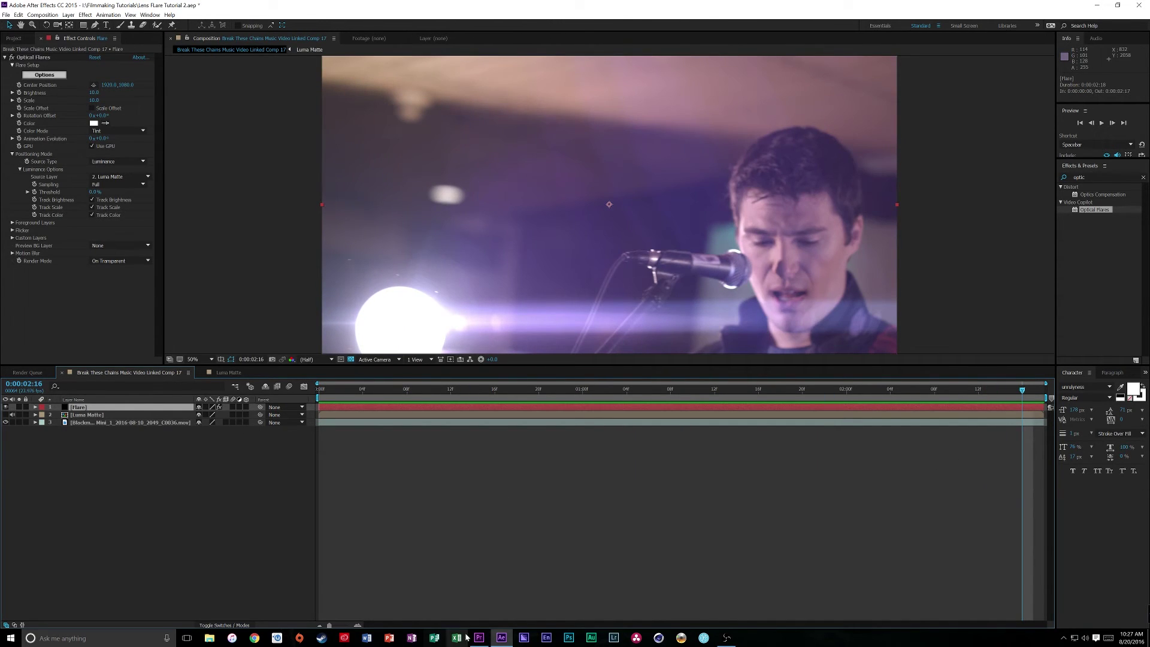
Switch to Premiere Pro and play the Last Clip Stabil sequence from the start with the flare
click(479, 638)
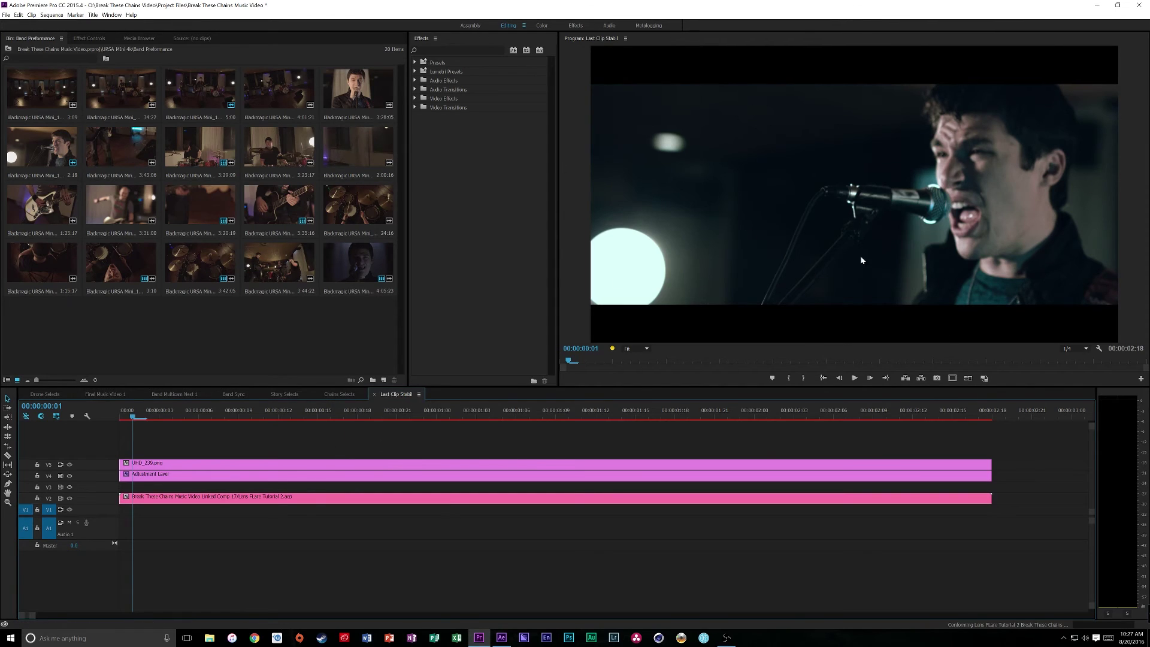
drag(132, 418, 80, 421)
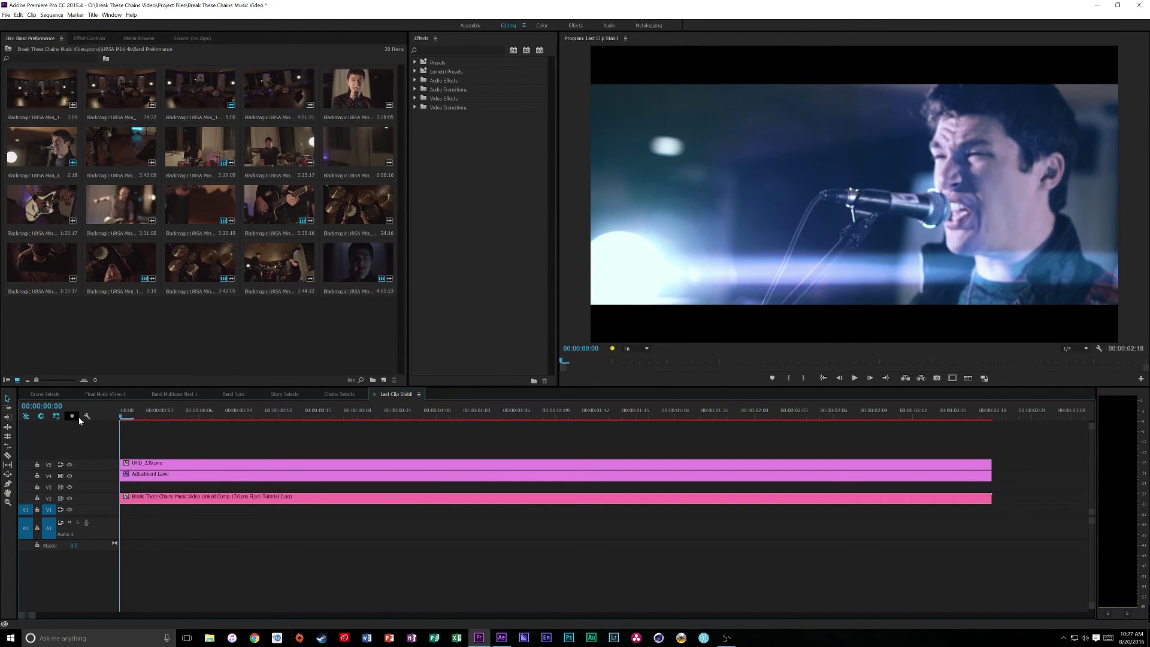
key(space)
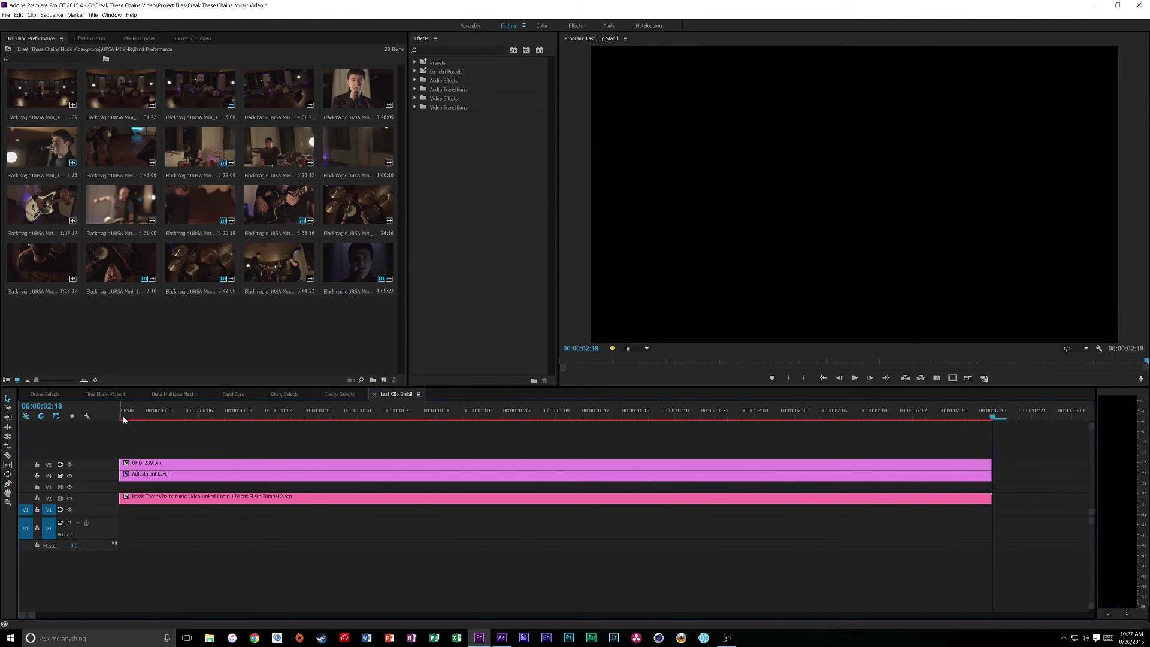
click(124, 416)
key(space)
drag(154, 413, 899, 412)
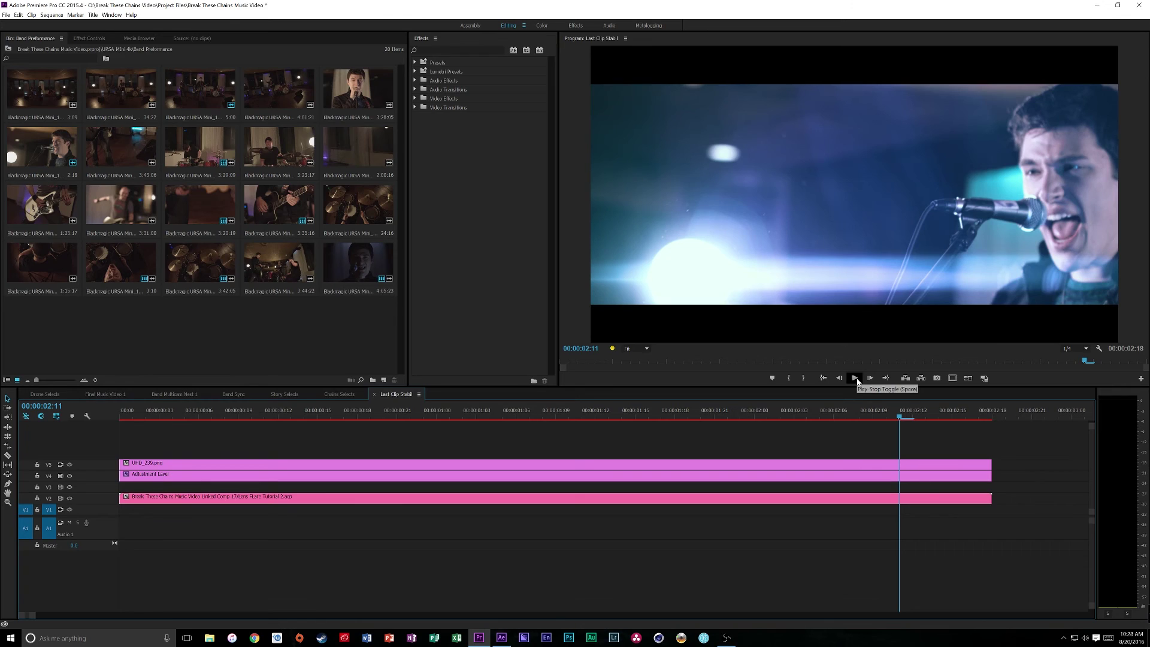